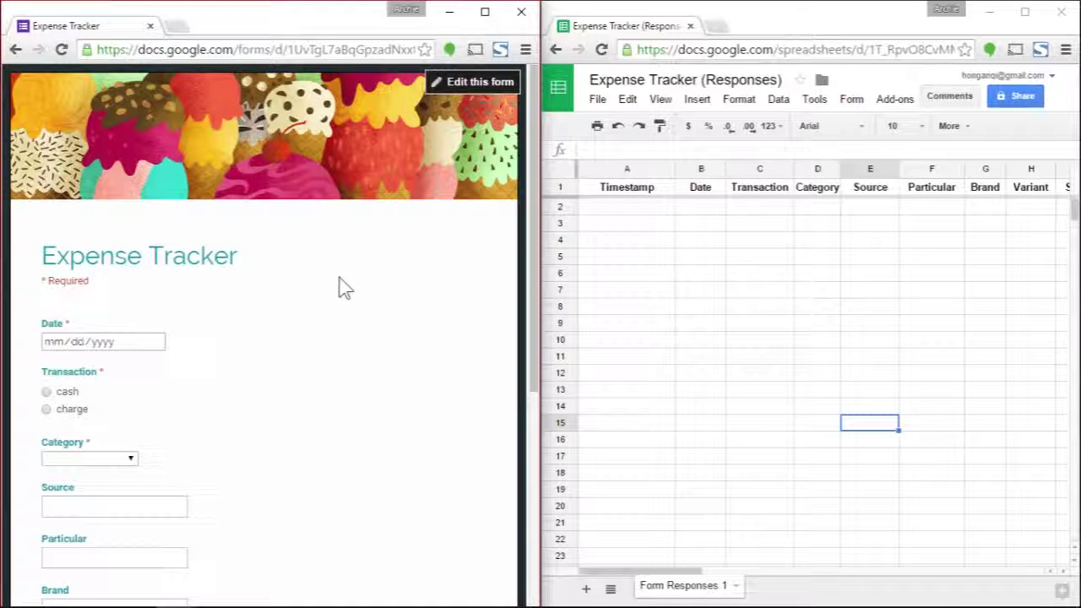
{"action": "left_click", "coordinate": [700, 278]}
{"action": "left_click_drag", "start_coordinate": [627, 265], "coordinate": [912, 452]}
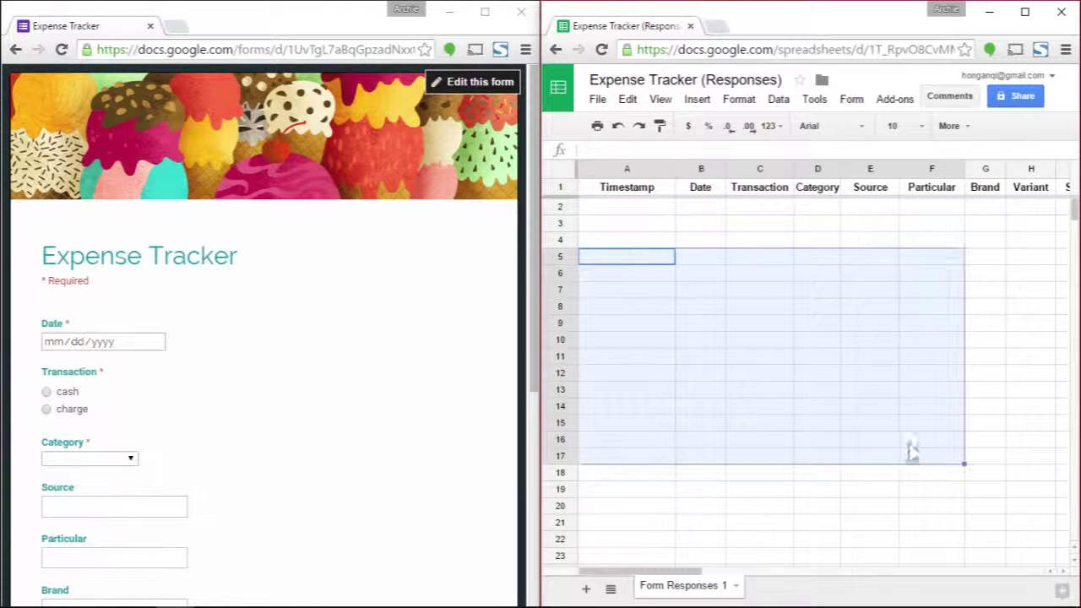
{"action": "left_click", "coordinate": [700, 275]}
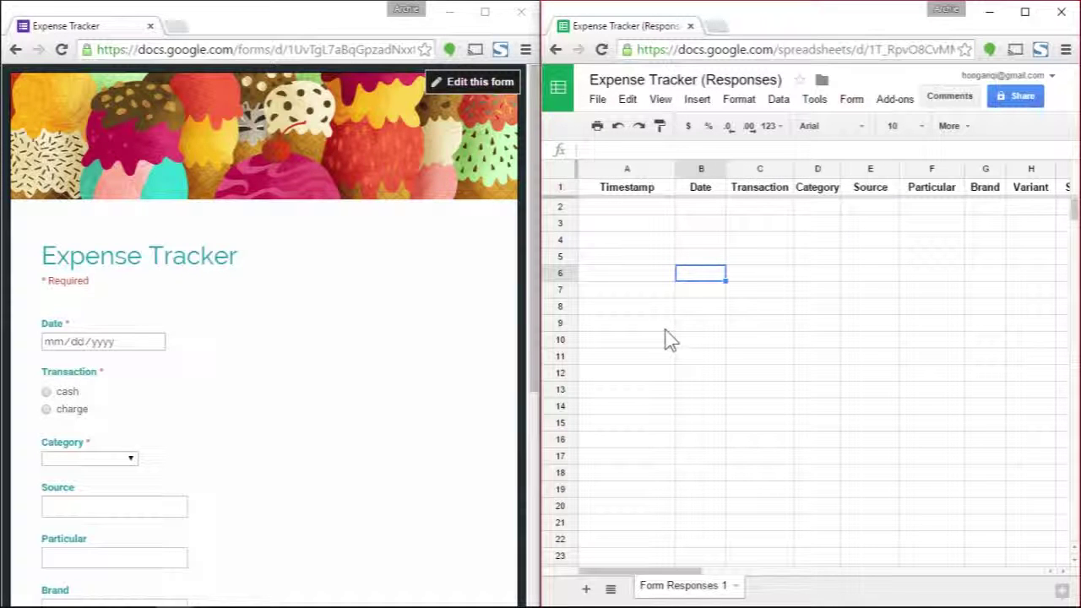
Step: In the live expense form, set the date to 10/02/2015 and the transaction to cash
{"action": "left_click", "coordinate": [375, 302]}
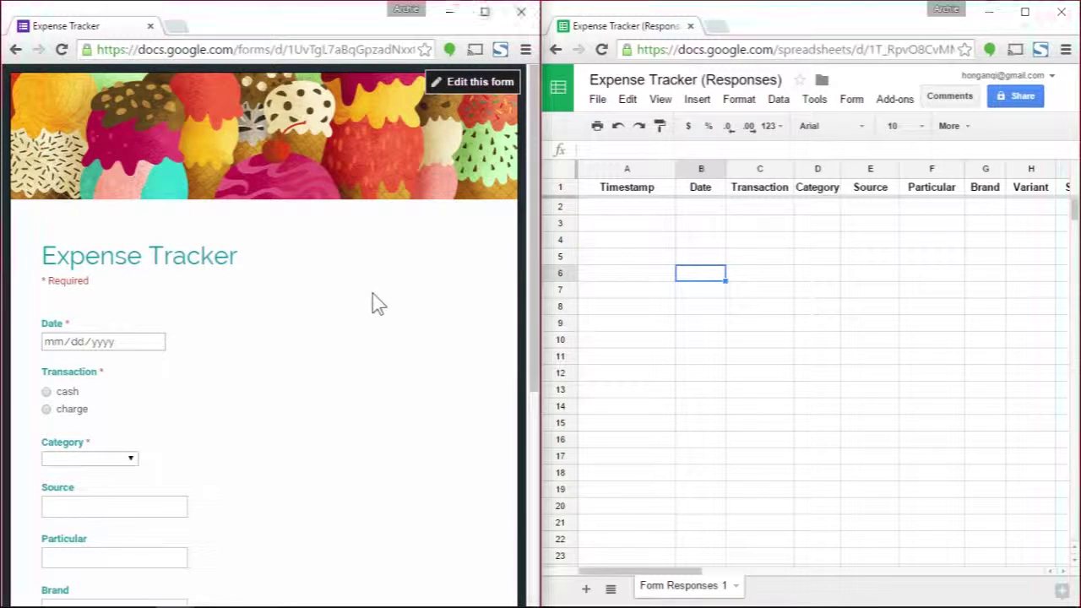
{"action": "left_click_drag", "start_coordinate": [535, 271], "coordinate": [534, 317]}
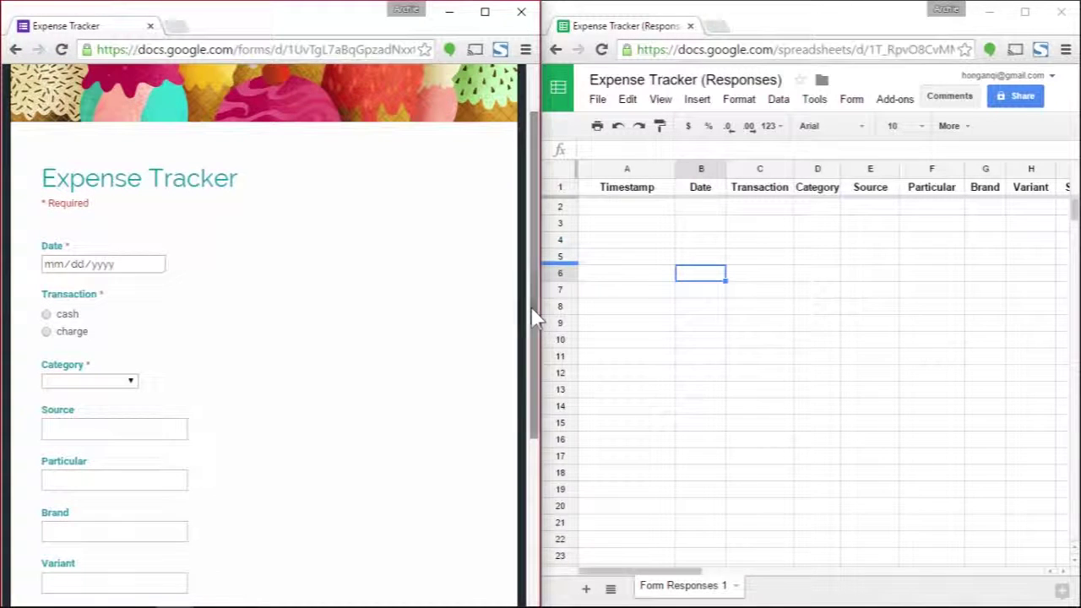
{"action": "left_click", "coordinate": [158, 264]}
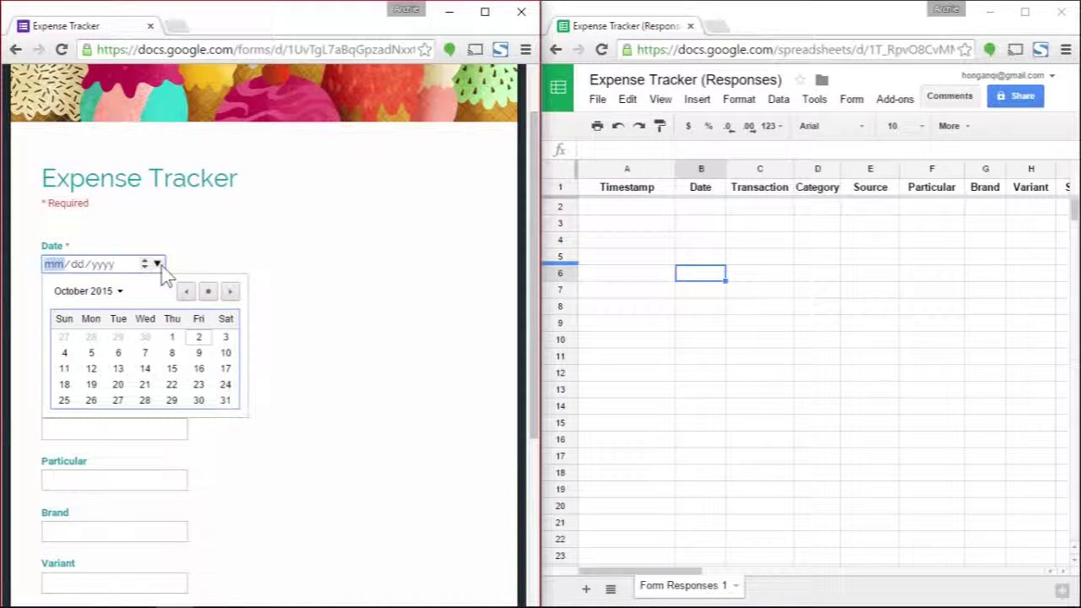
{"action": "left_click", "coordinate": [199, 337]}
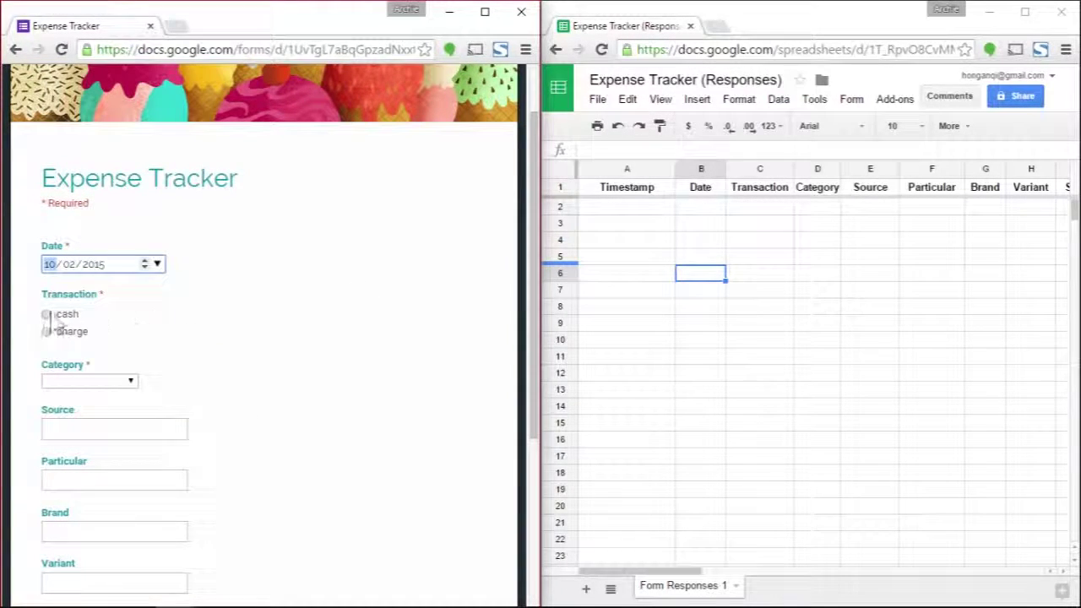
{"action": "left_click", "coordinate": [57, 316]}
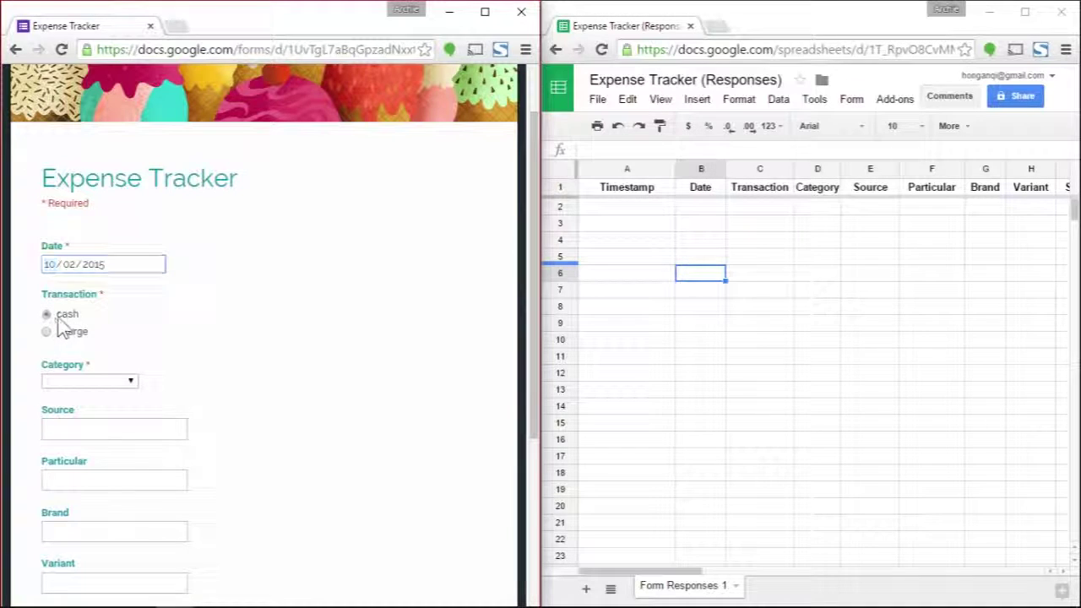
Step: Set the expense's category to food and enter McDonald's as its source
{"action": "left_click", "coordinate": [108, 391]}
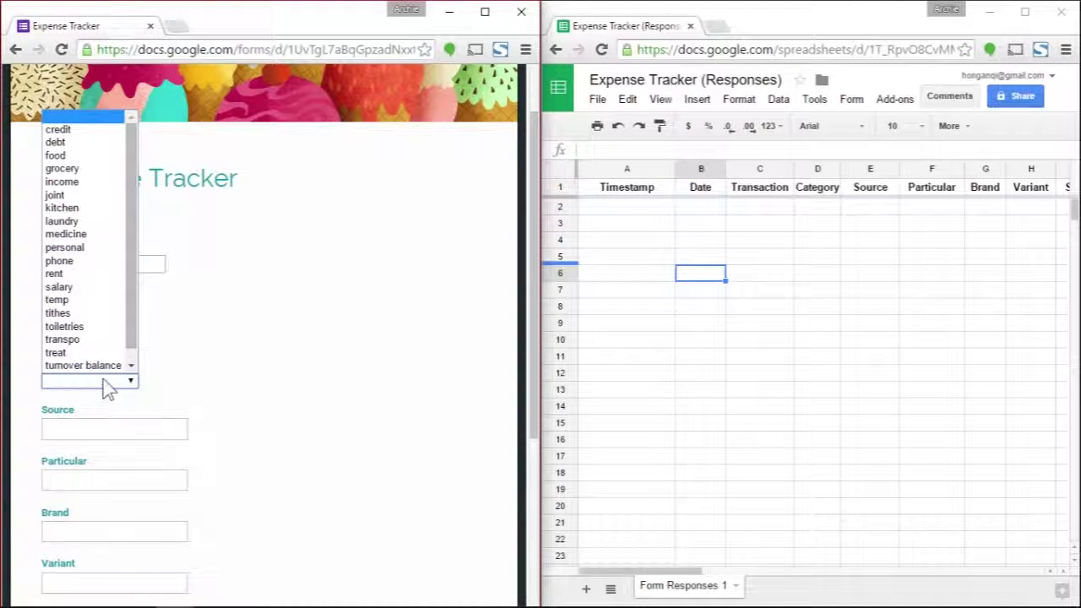
{"action": "left_click", "coordinate": [105, 159]}
{"action": "left_click", "coordinate": [87, 428]}
{"action": "type", "text": "Mc"}
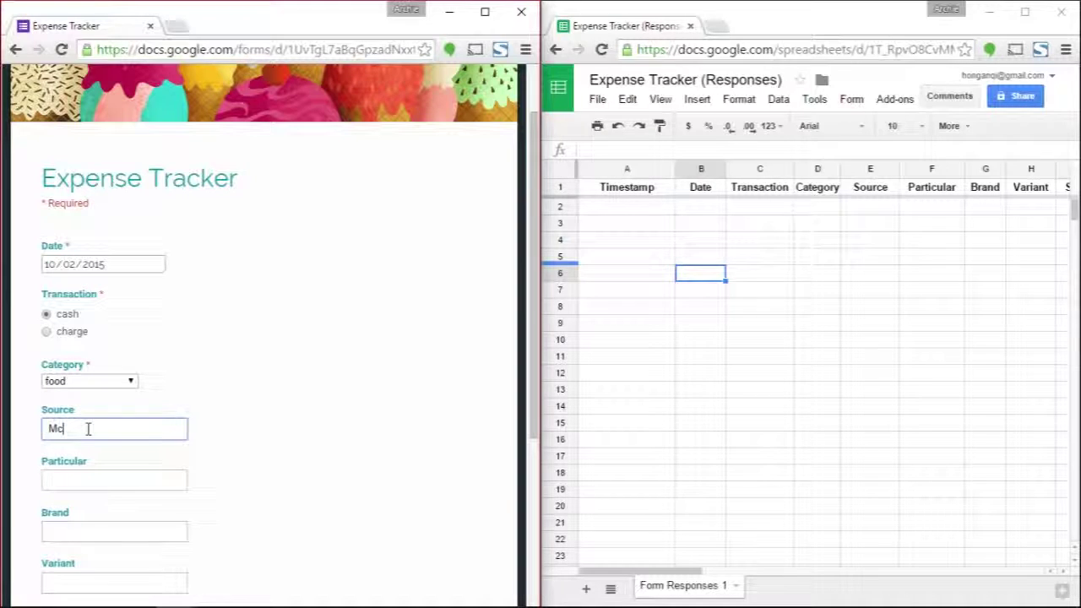
{"action": "type", "text": "Donald's"}
Step: Enter french fries as the particular and large as the size
{"action": "key", "text": "Tab"}
{"action": "type", "text": "f"}
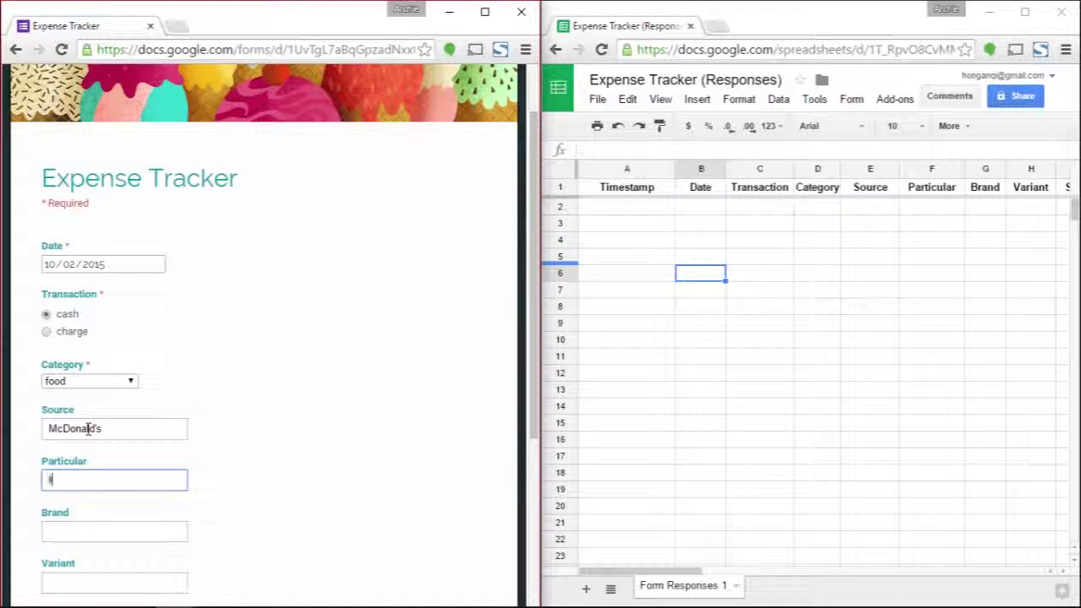
{"action": "type", "text": "rench fries"}
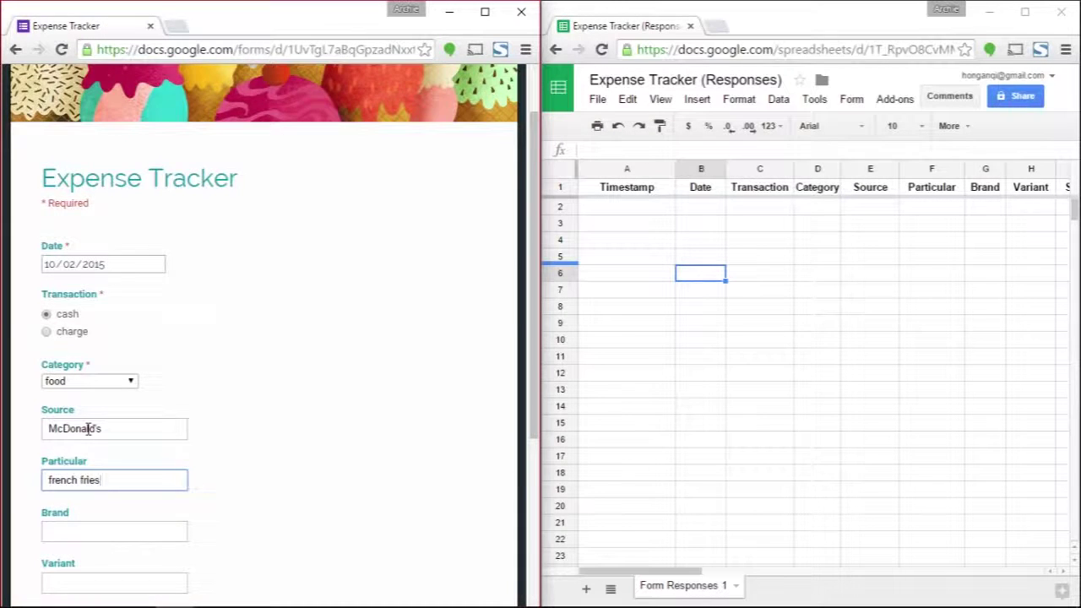
{"action": "scroll", "coordinate": [88, 430], "scroll_direction": "down", "scroll_amount": 3}
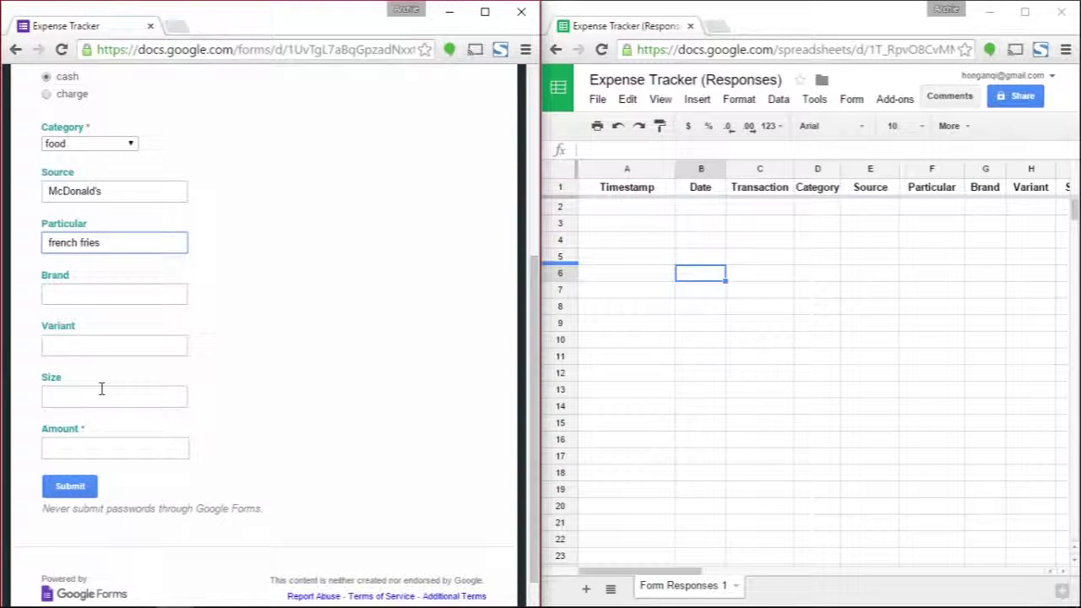
{"action": "left_click", "coordinate": [101, 395]}
{"action": "type", "text": "large"}
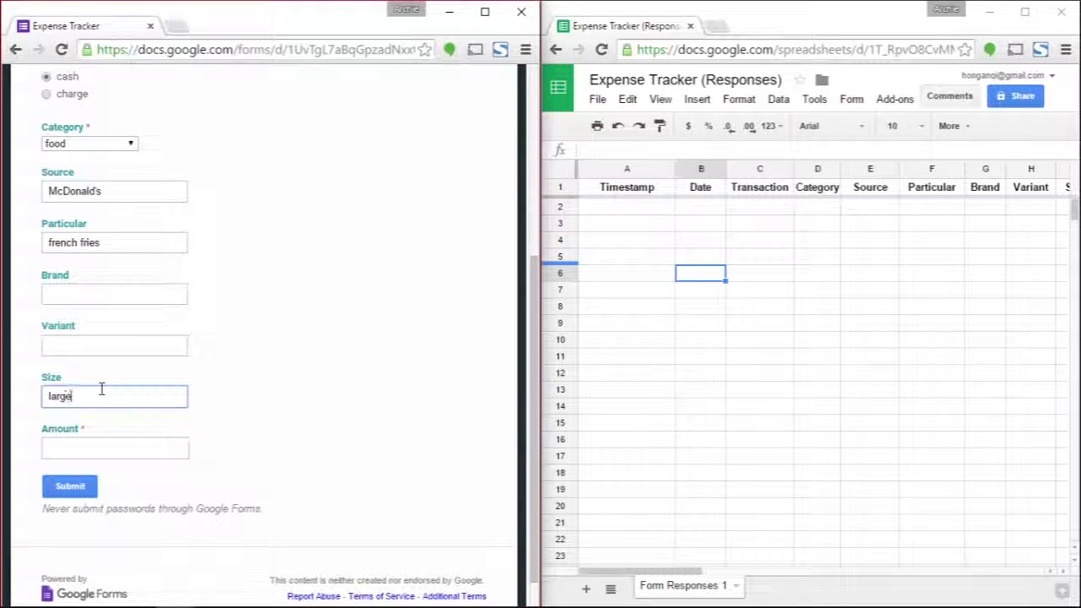
Step: Enter -40 as the amount and submit the response, then check its row in the responses sheet
{"action": "key", "text": "Tab"}
{"action": "type", "text": "-40"}
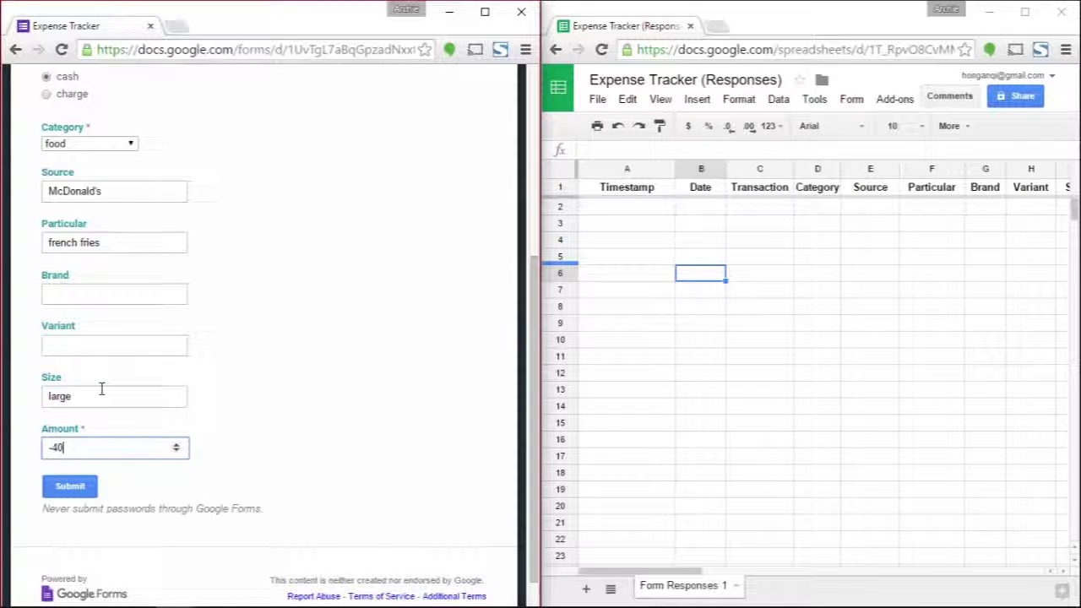
{"action": "key", "text": "Return"}
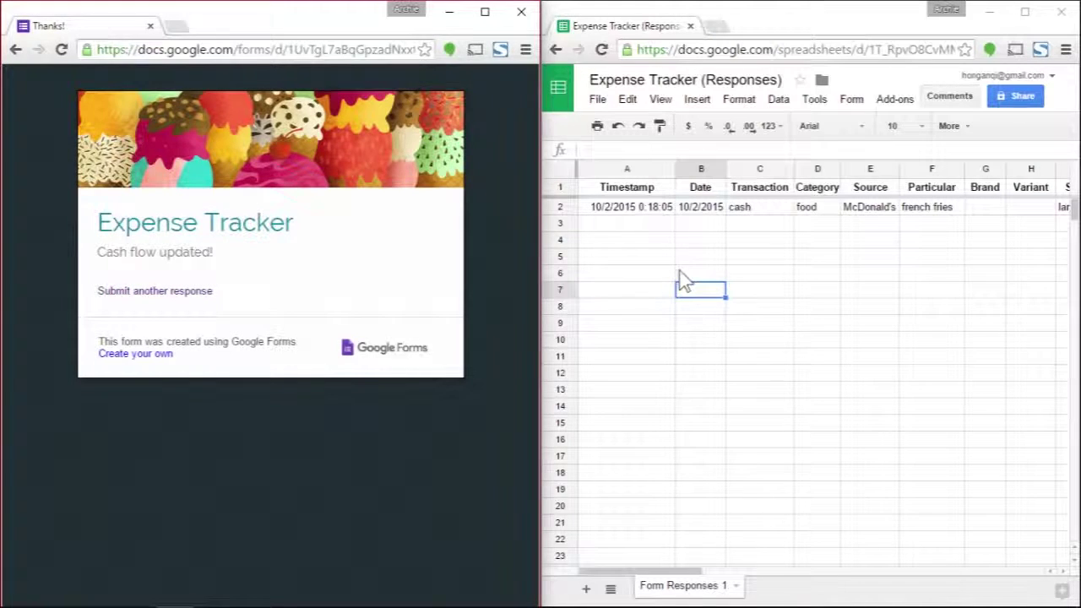
{"action": "left_click", "coordinate": [656, 211]}
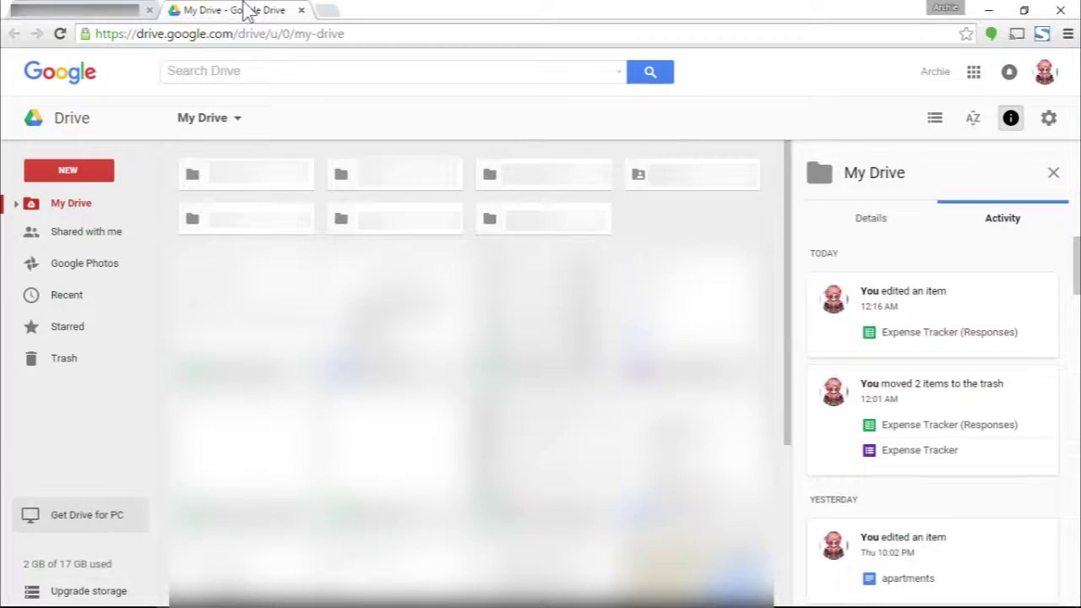
Step: Create a new Google Form from Google Drive and title it Expense Tracker
{"action": "left_click", "coordinate": [69, 174]}
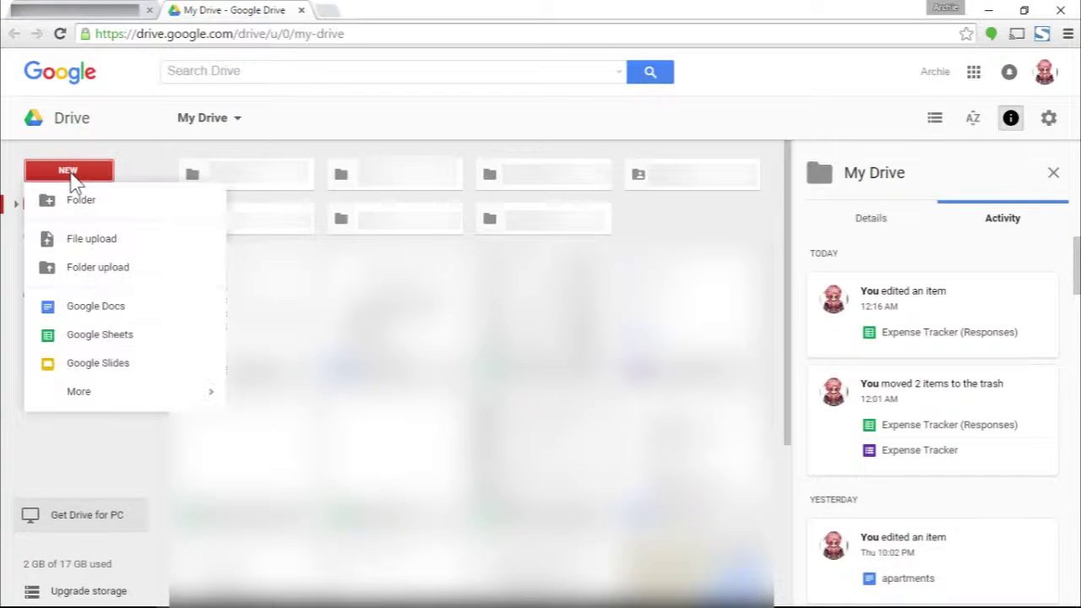
{"action": "mouse_move", "coordinate": [145, 397]}
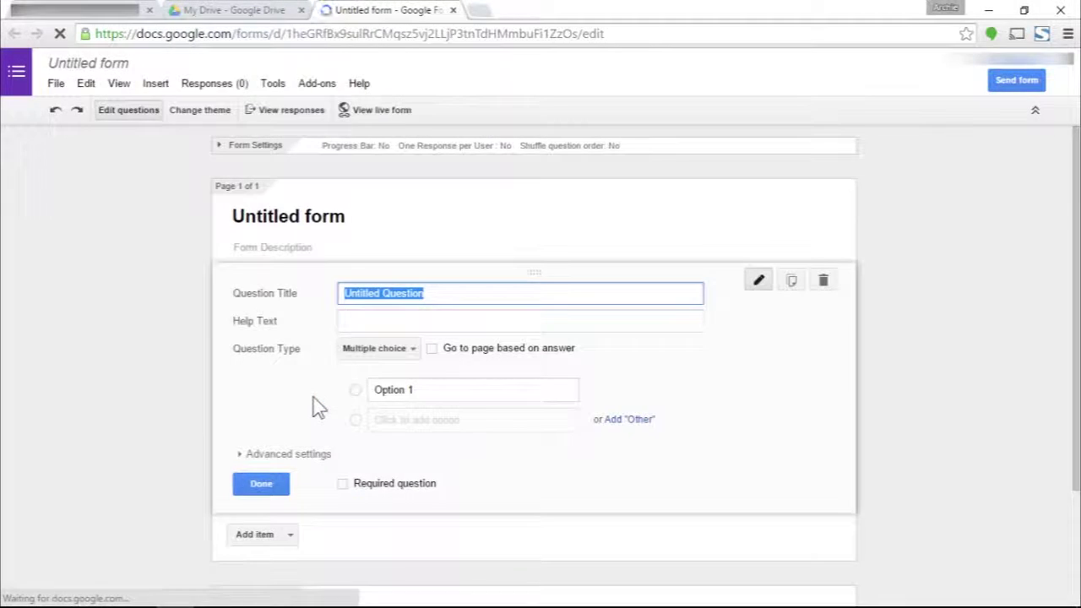
{"action": "left_click", "coordinate": [350, 214]}
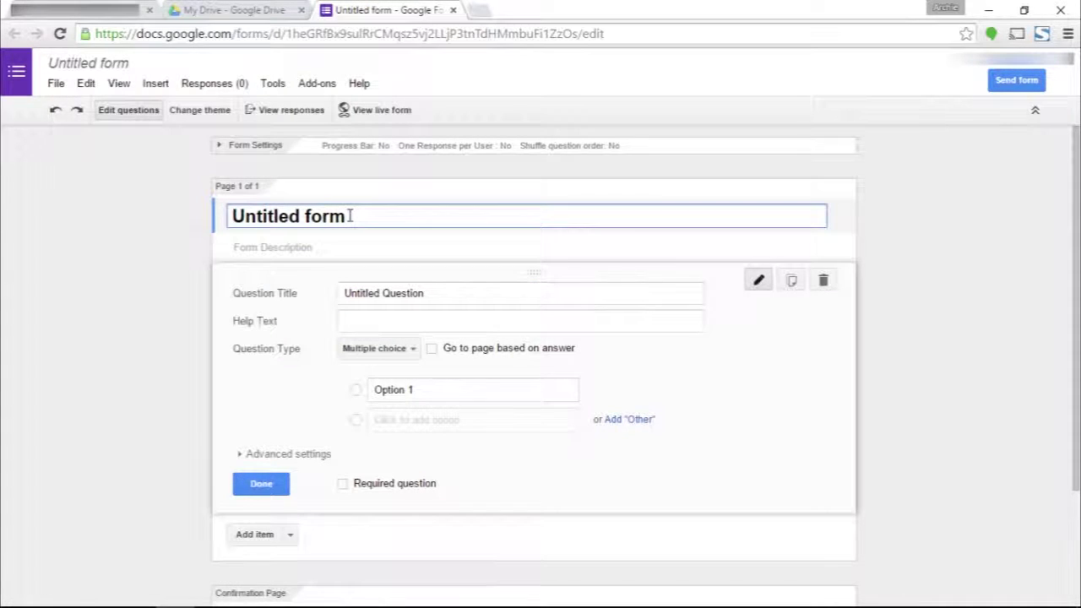
{"action": "left_click_drag", "start_coordinate": [364, 215], "coordinate": [180, 220]}
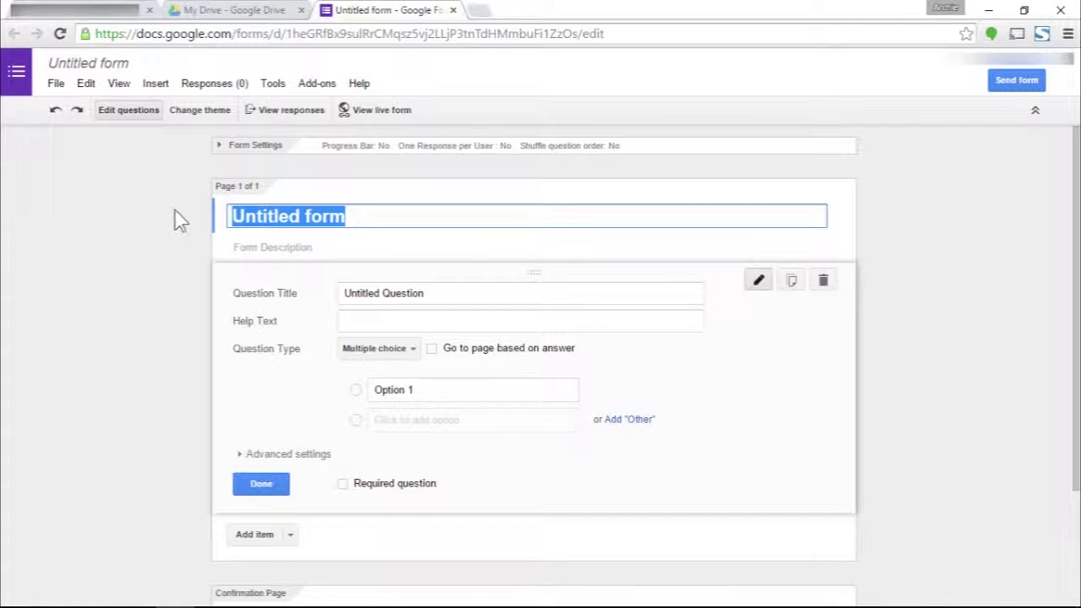
{"action": "type", "text": "Expense "}
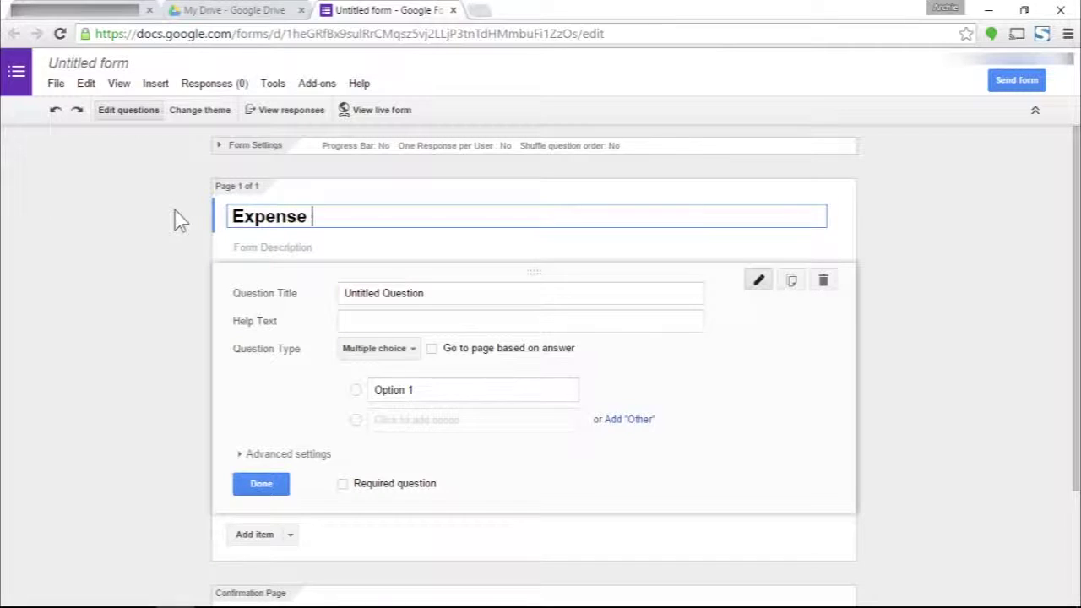
{"action": "type", "text": "Tracker"}
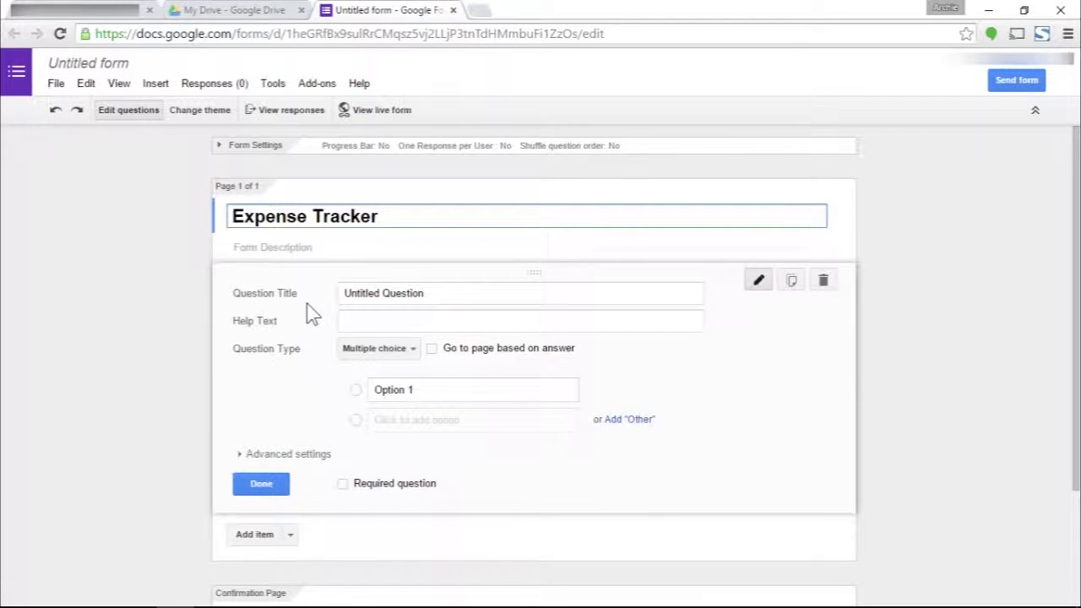
Step: Set up the first question as a required Date-type question titled Date
{"action": "left_click", "coordinate": [438, 293]}
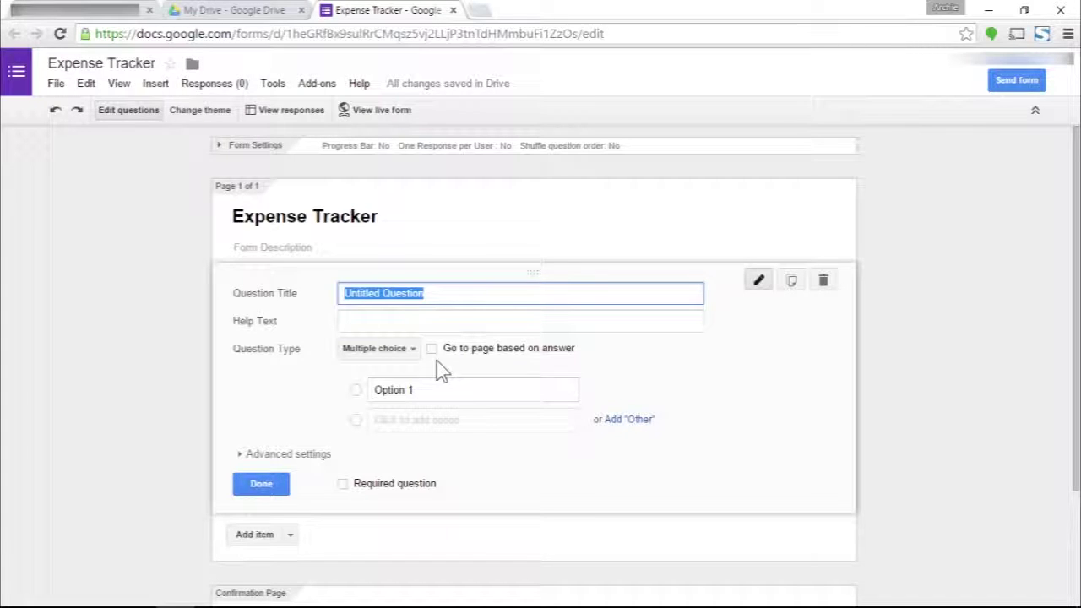
{"action": "type", "text": "Date"}
{"action": "left_click", "coordinate": [395, 350]}
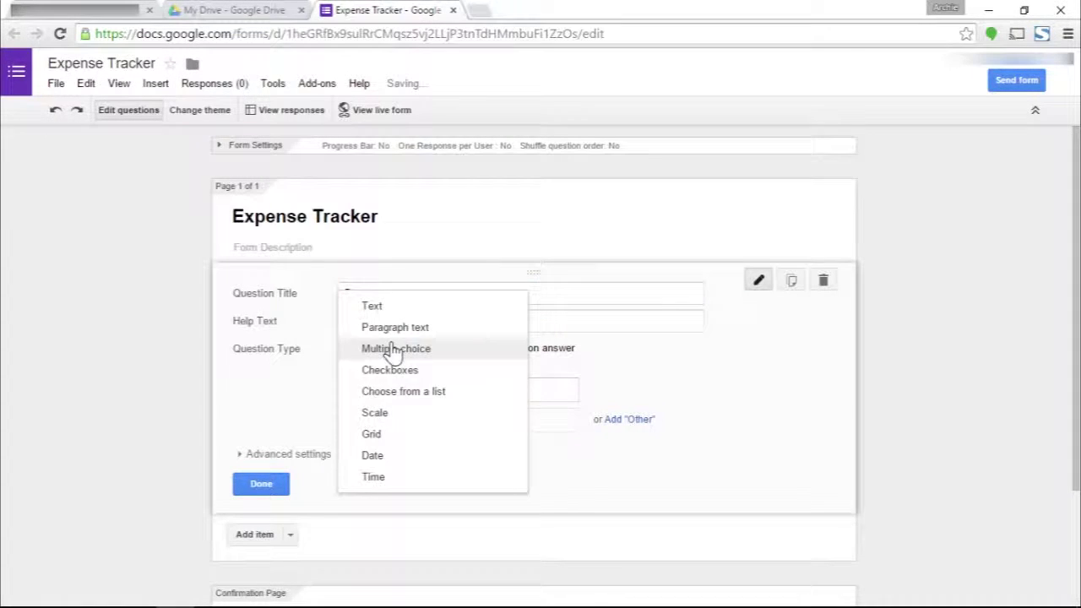
{"action": "left_click", "coordinate": [390, 456]}
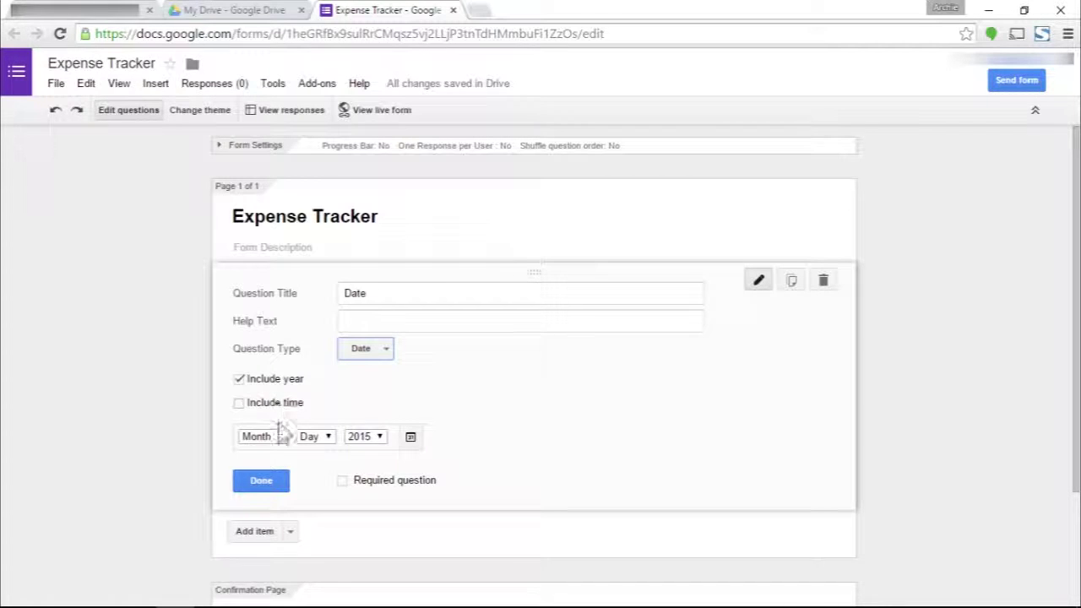
{"action": "left_click", "coordinate": [368, 490]}
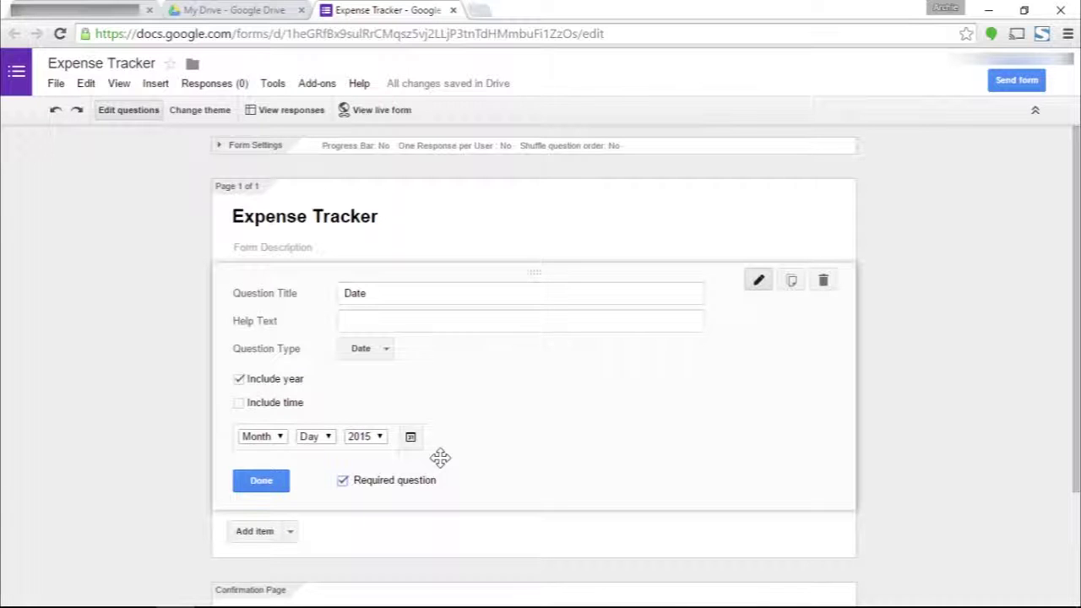
{"action": "left_click", "coordinate": [262, 481]}
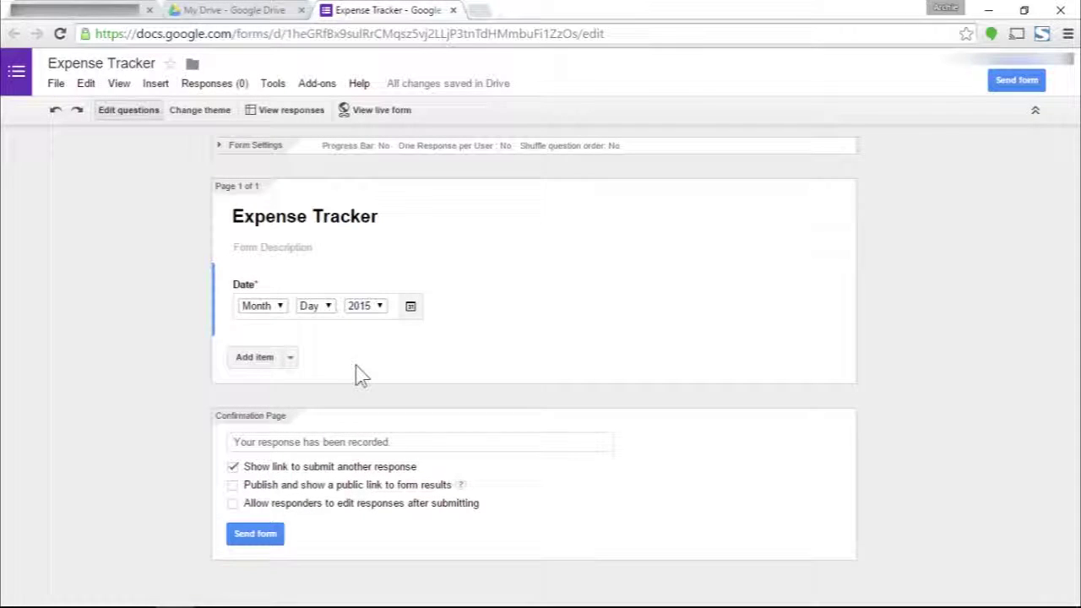
Step: Add a multiple choice question titled Transaction below the Date question
{"action": "left_click", "coordinate": [290, 358]}
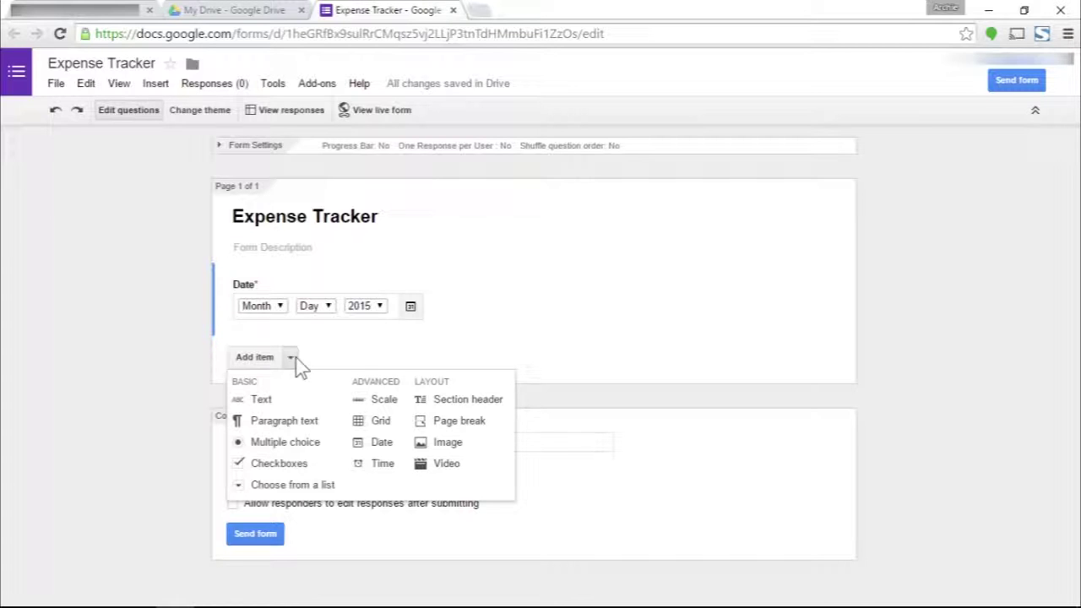
{"action": "left_click", "coordinate": [287, 443]}
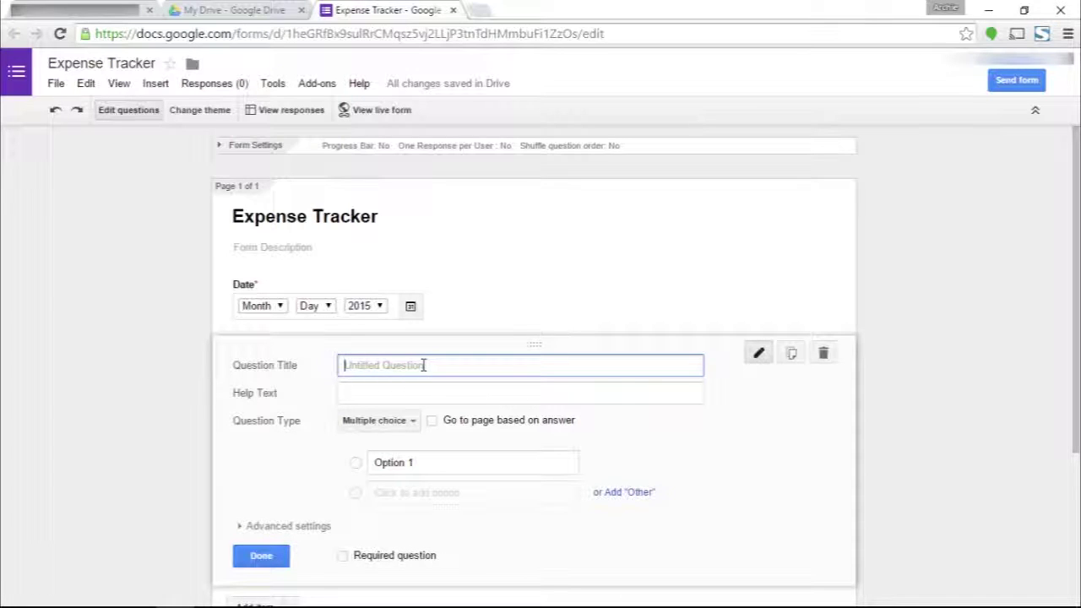
{"action": "type", "text": "Transaction"}
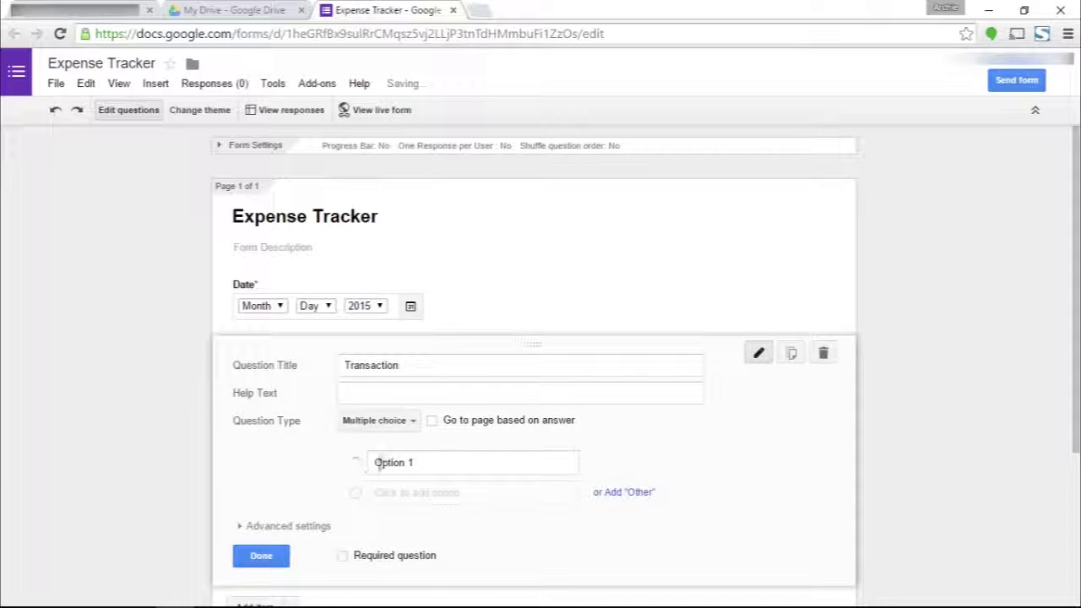
Step: Give the Transaction question the options Cash and Charge and make it required
{"action": "left_click", "coordinate": [423, 462]}
{"action": "type", "text": "Cash"}
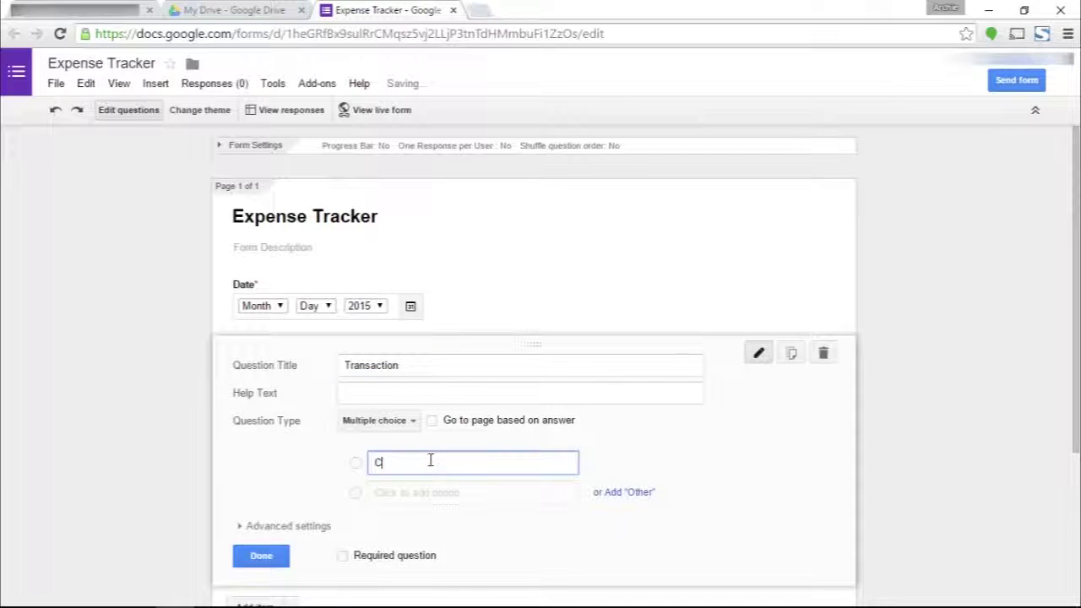
{"action": "left_click", "coordinate": [433, 493]}
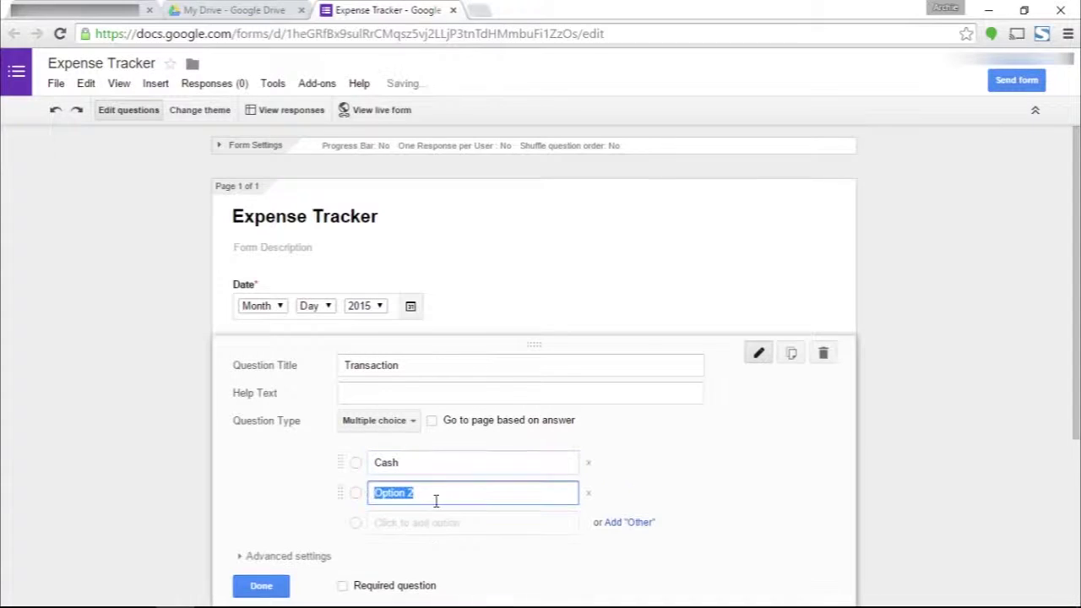
{"action": "type", "text": "C"}
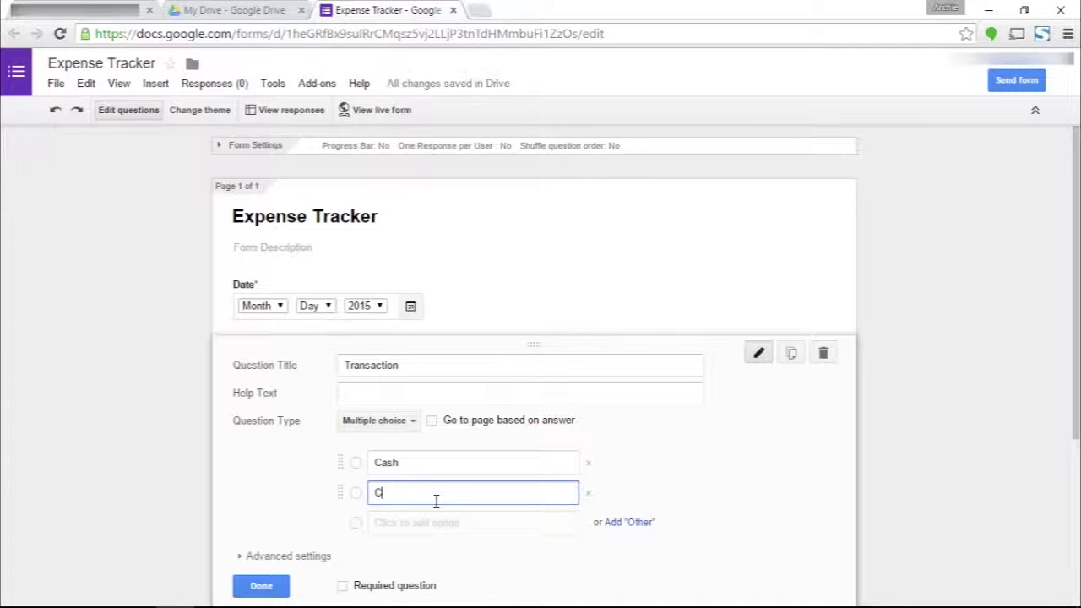
{"action": "type", "text": "harge"}
{"action": "scroll", "coordinate": [422, 511], "scroll_direction": "down", "scroll_amount": 1}
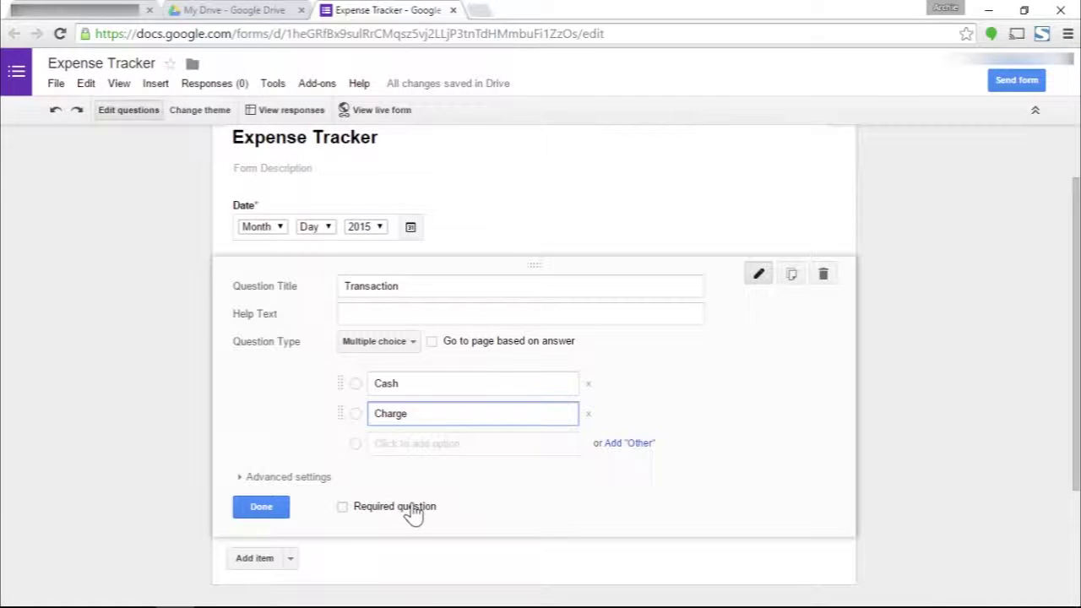
{"action": "left_click", "coordinate": [413, 508]}
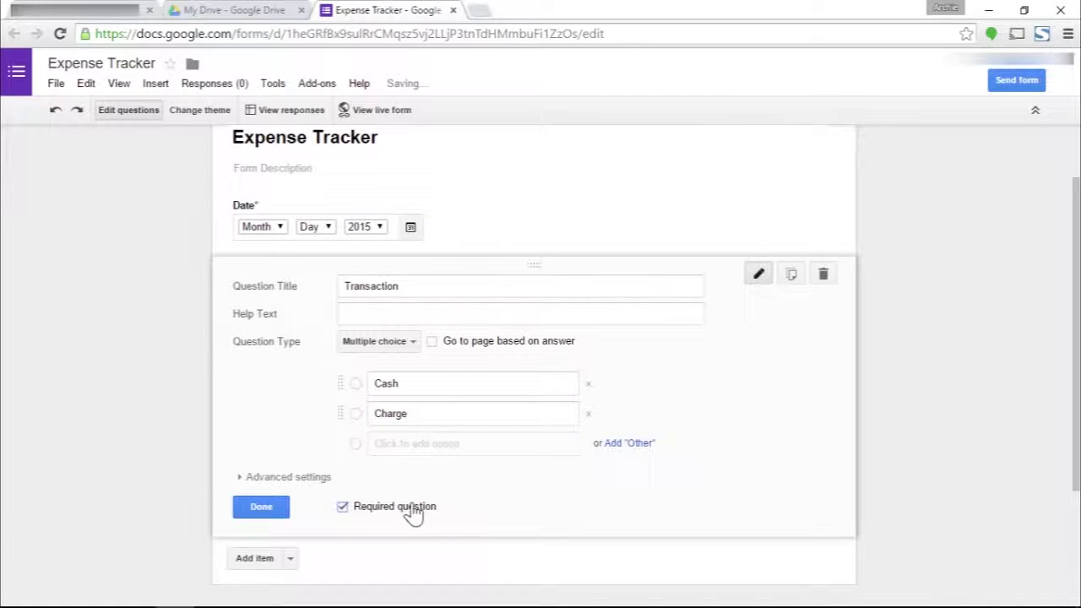
Step: Finish the Transaction question and add a Choose from a list question titled Category below it
{"action": "left_click", "coordinate": [285, 511]}
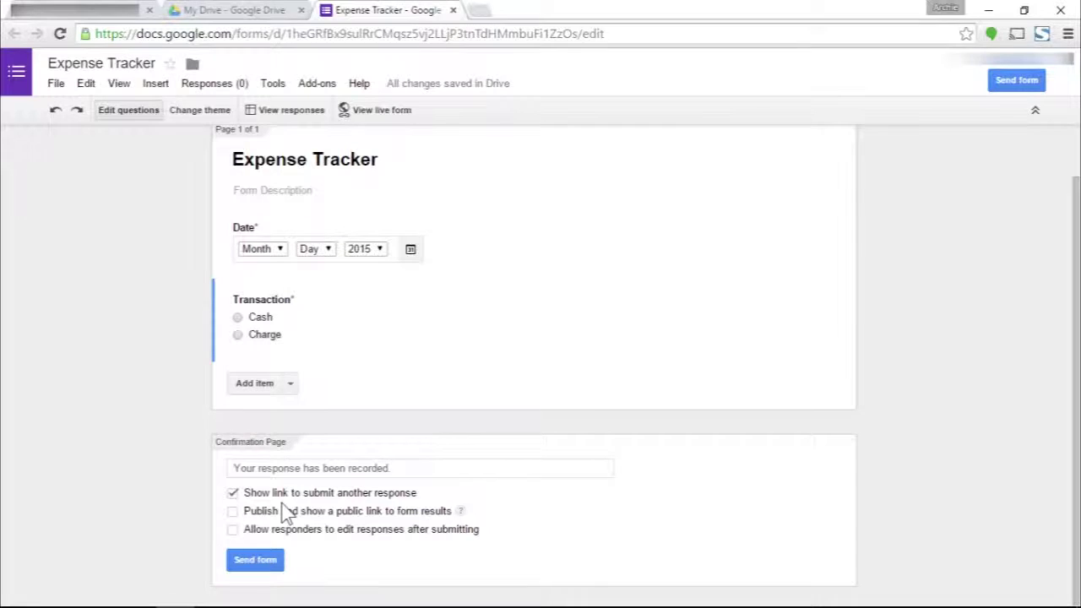
{"action": "left_click", "coordinate": [294, 385]}
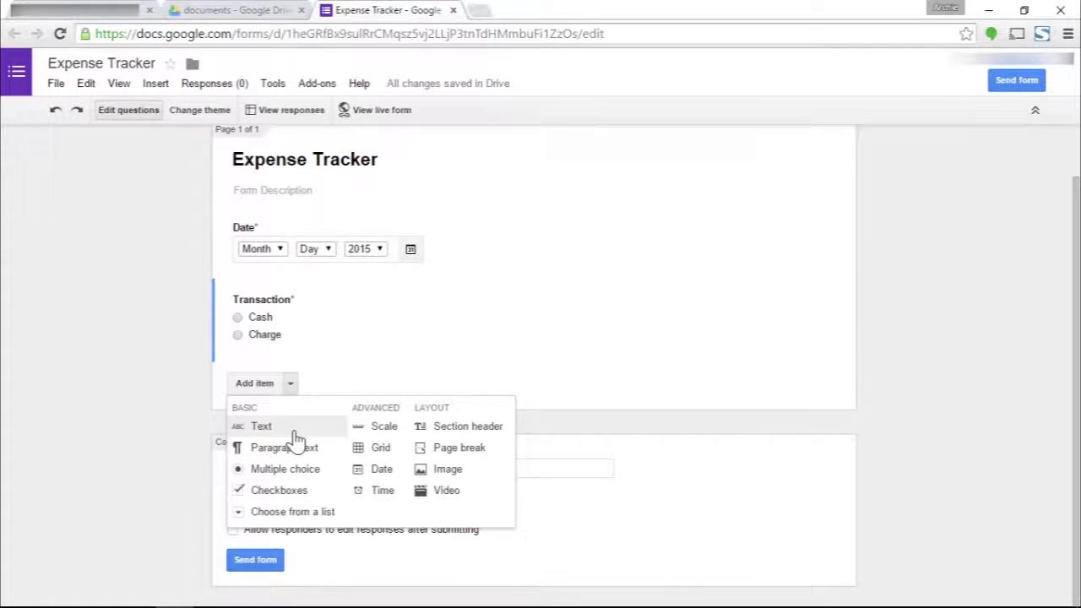
{"action": "left_click", "coordinate": [293, 512]}
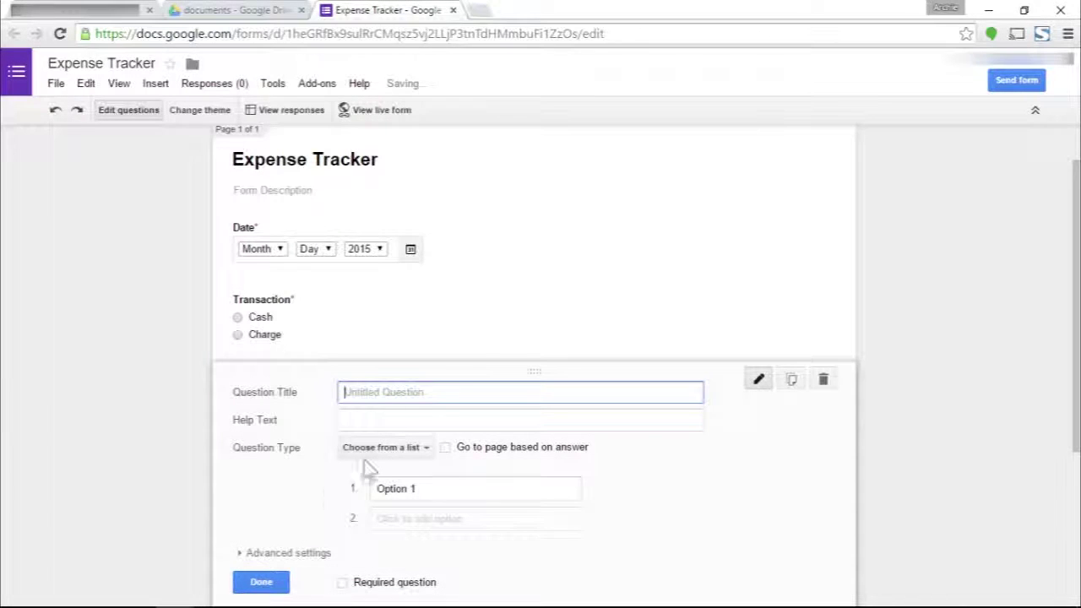
{"action": "type", "text": "Cate"}
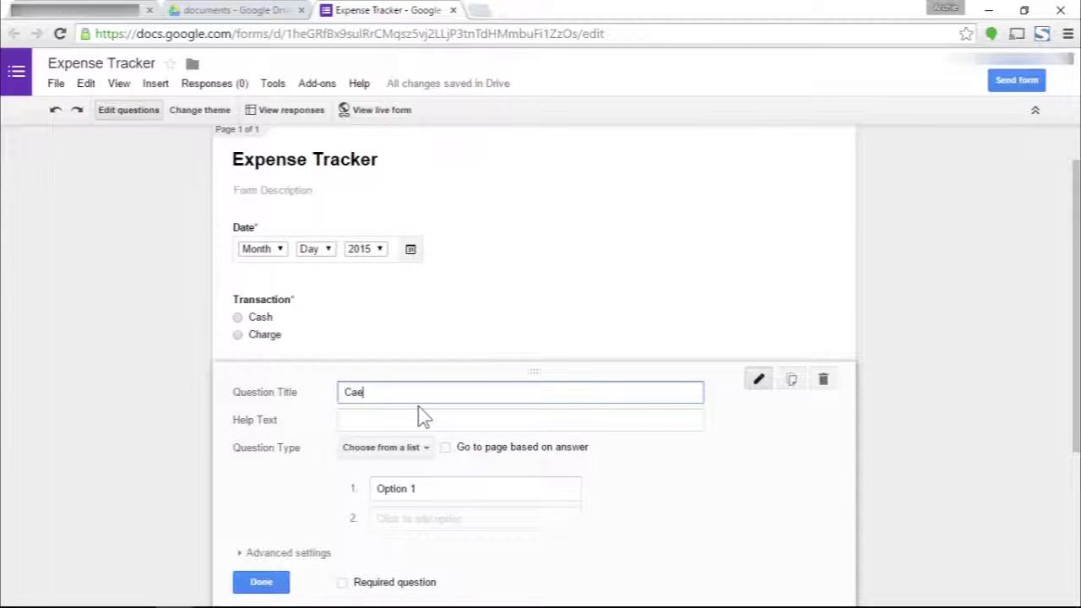
{"action": "type", "text": "gory"}
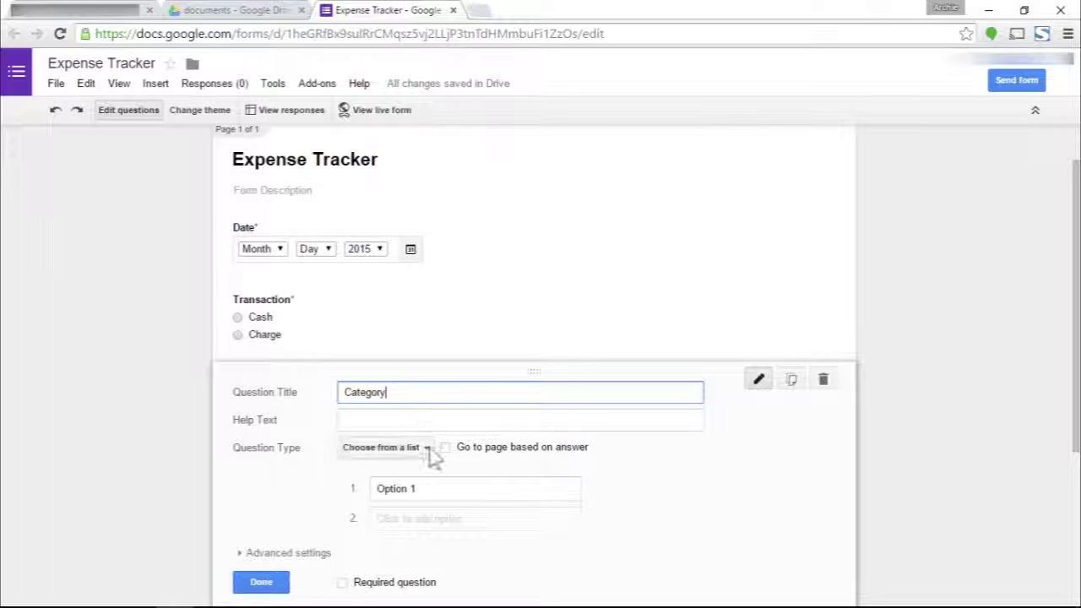
Step: Enter food, drinks and transportation as the first three options of the Category question
{"action": "left_click", "coordinate": [423, 494]}
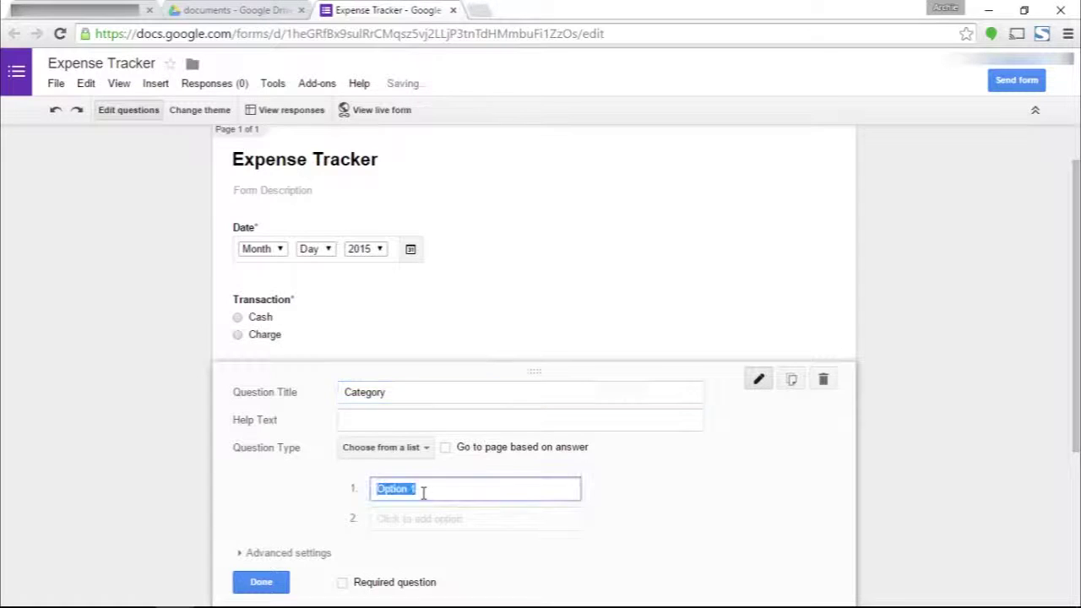
{"action": "type", "text": "f"}
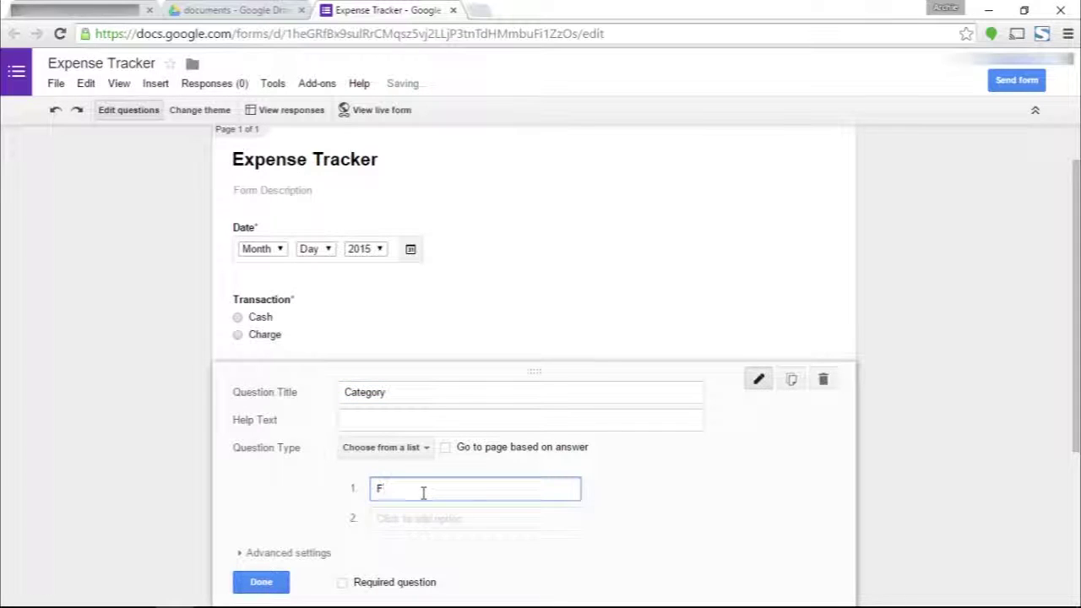
{"action": "type", "text": "ood"}
{"action": "key", "text": "Return"}
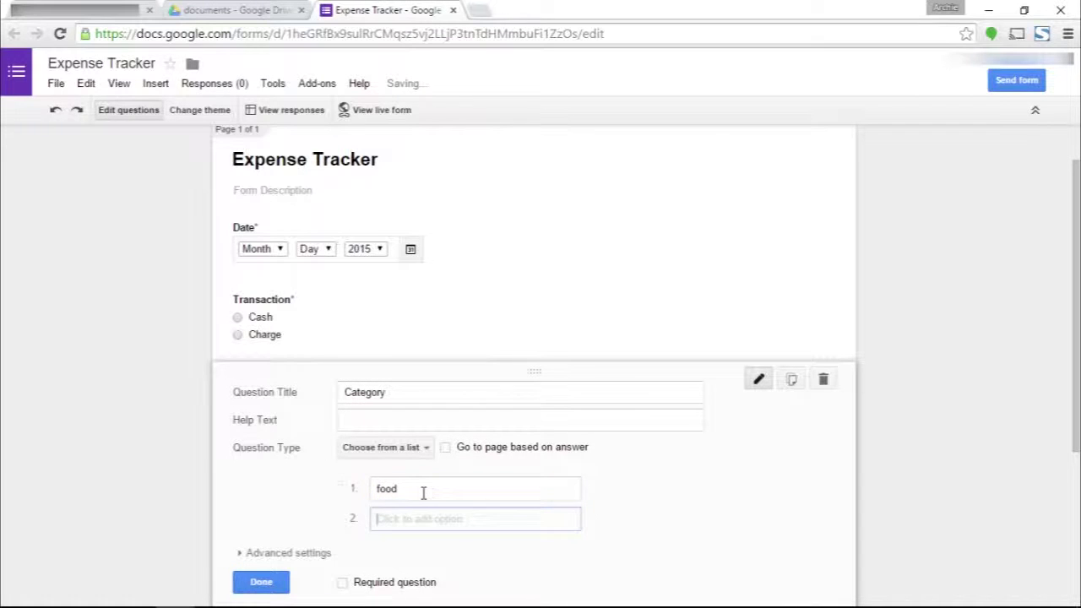
{"action": "type", "text": "drinks"}
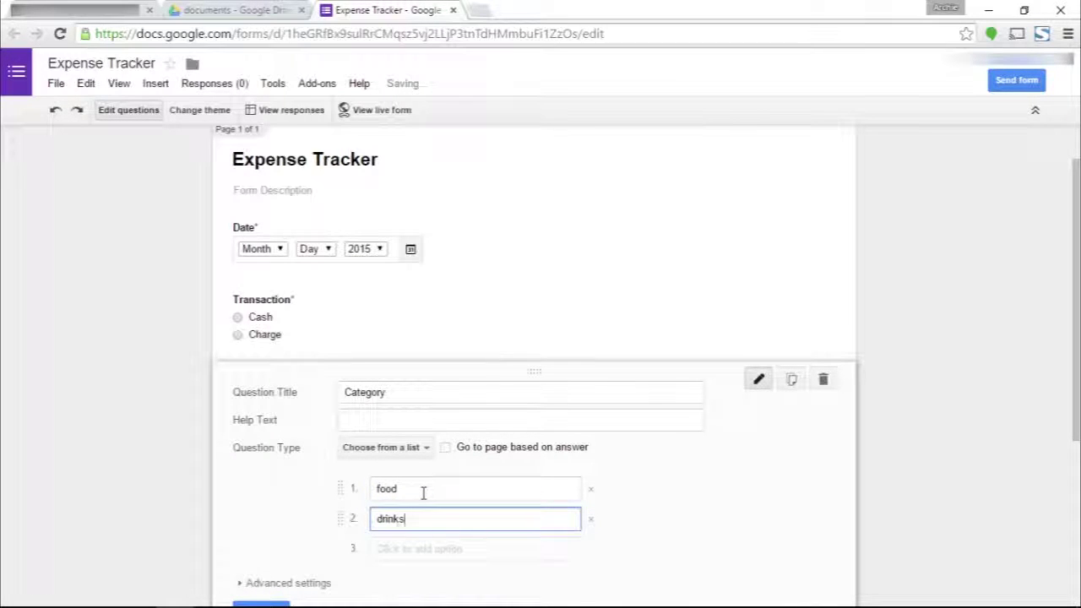
{"action": "key", "text": "Return"}
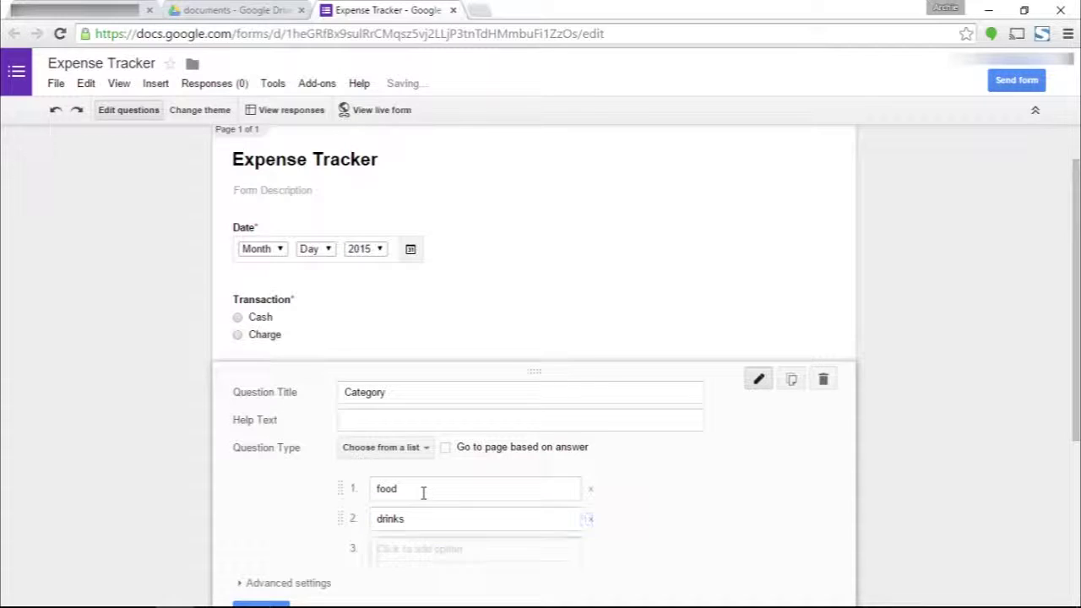
{"action": "type", "text": "transporation"}
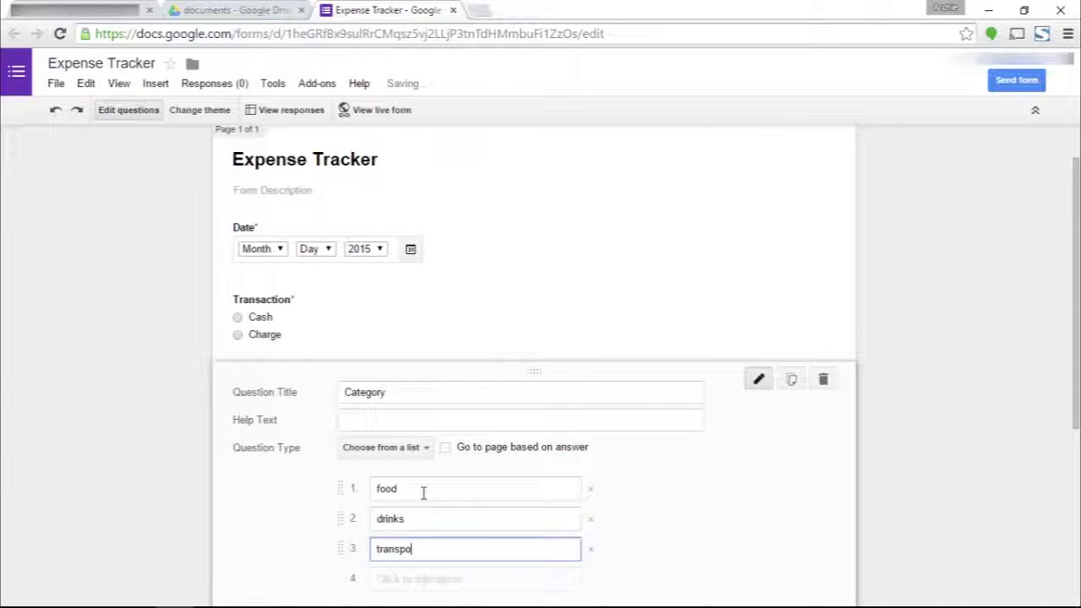
{"action": "key", "text": "Tab"}
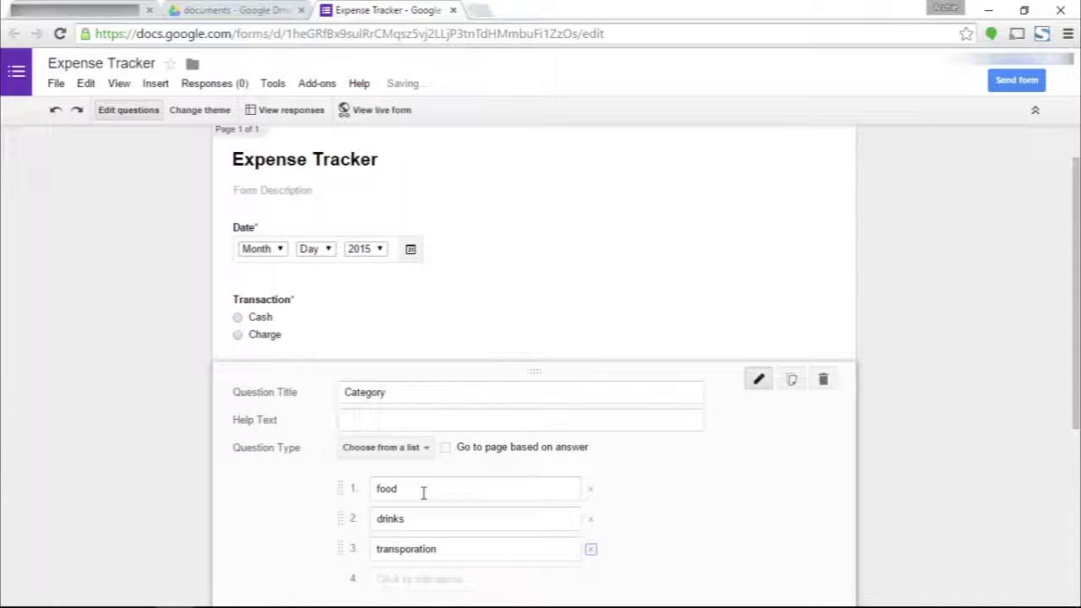
{"action": "left_click_drag", "start_coordinate": [377, 549], "coordinate": [415, 550]}
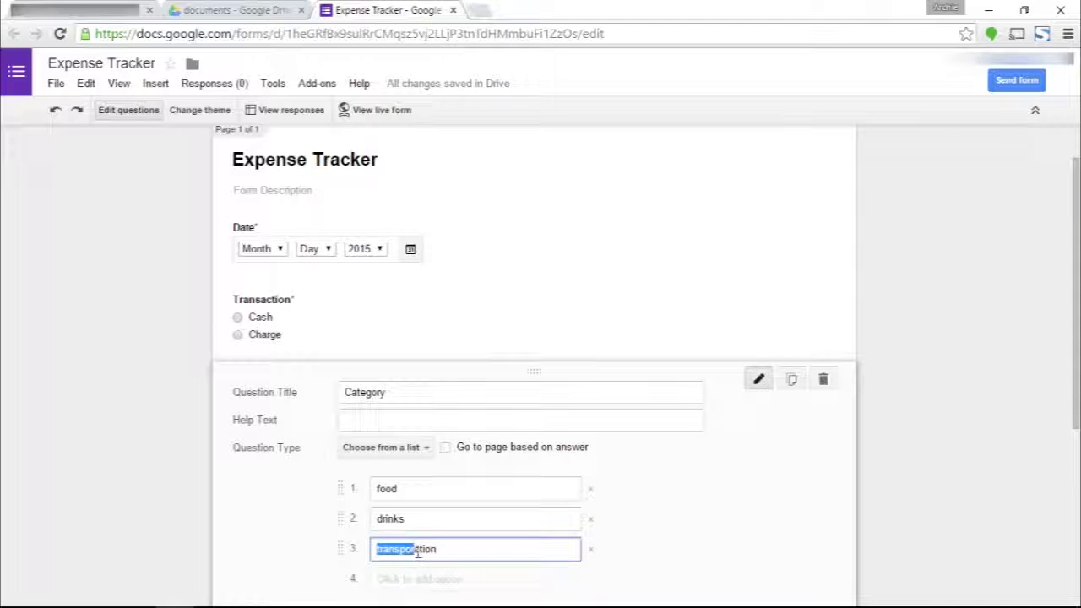
{"action": "left_click", "coordinate": [414, 550]}
{"action": "type", "text": "t"}
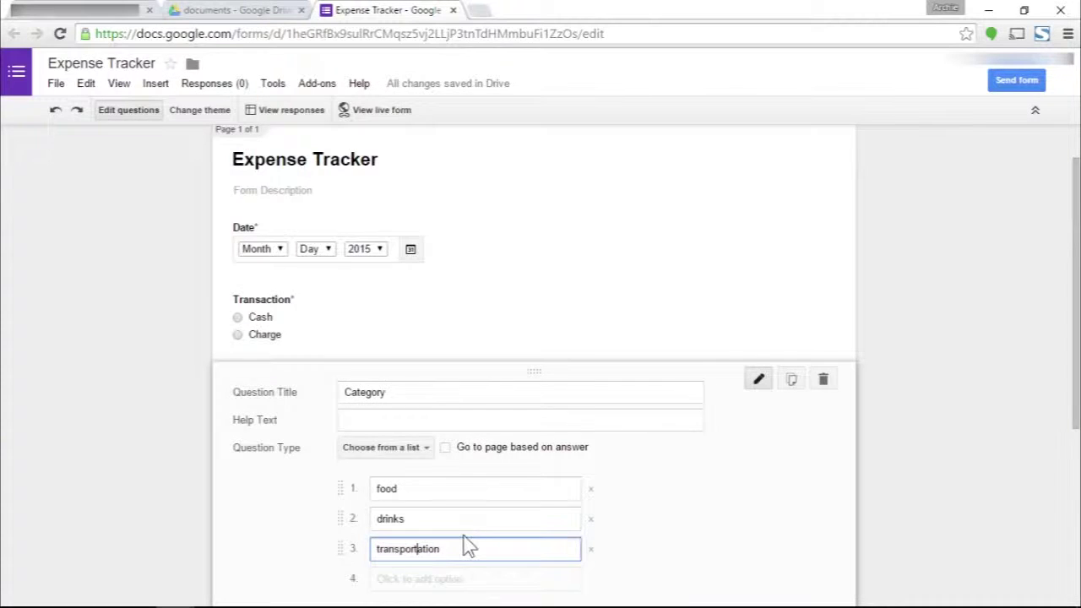
Step: Add the options gadget, bills, laundry and groceries to the Category question and make it a required question
{"action": "scroll", "coordinate": [465, 541], "scroll_direction": "down", "scroll_amount": 3}
{"action": "left_click", "coordinate": [453, 355]}
{"action": "type", "text": "gadget"}
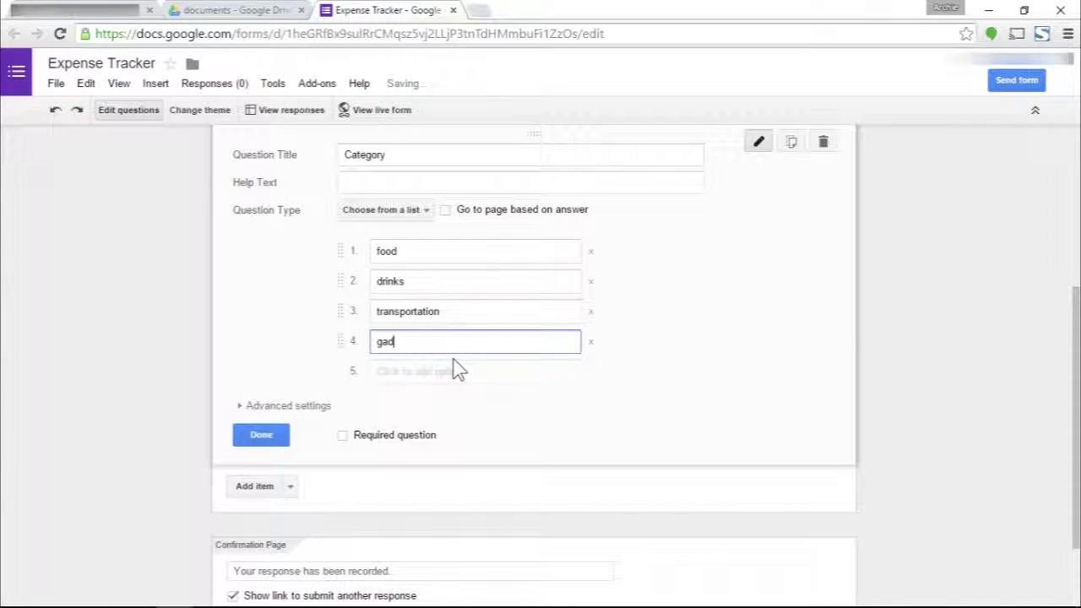
{"action": "left_click", "coordinate": [456, 369]}
{"action": "type", "text": "bills"}
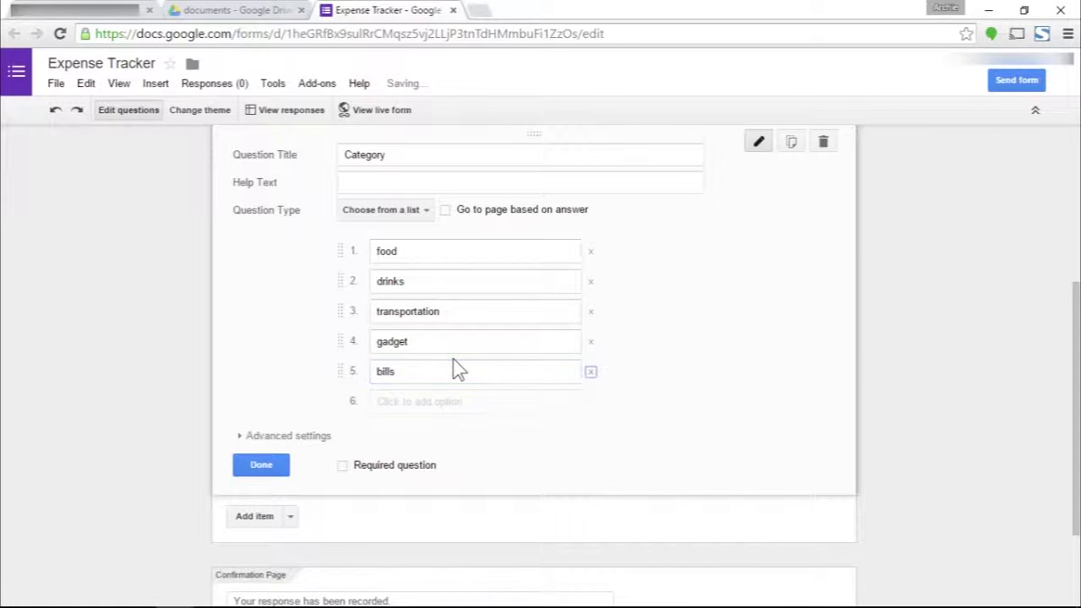
{"action": "key", "text": "Return"}
{"action": "type", "text": "laundry"}
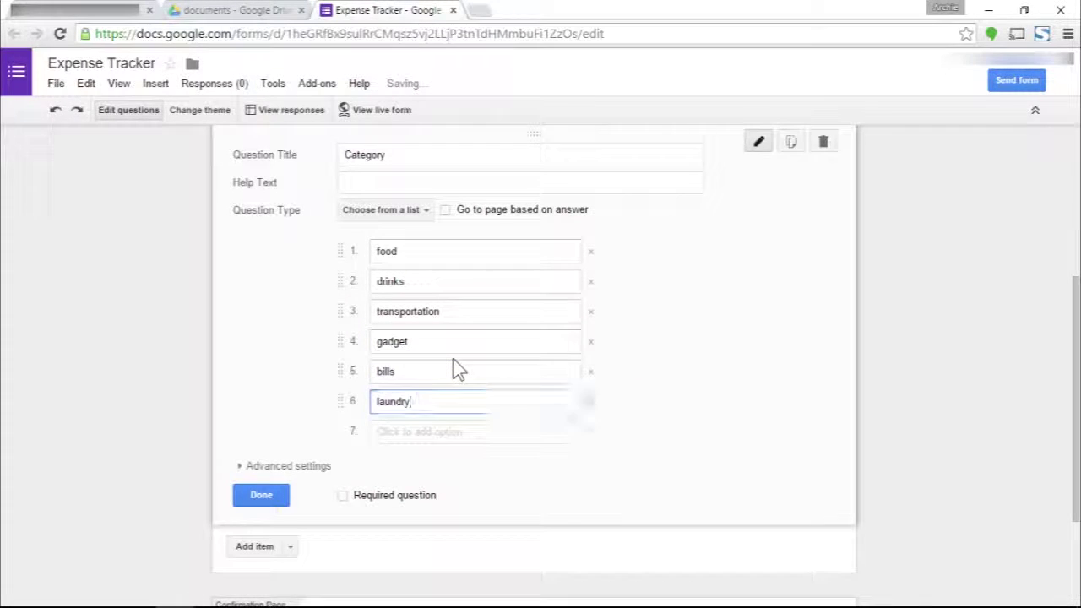
{"action": "key", "text": "Return"}
{"action": "type", "text": "groceries"}
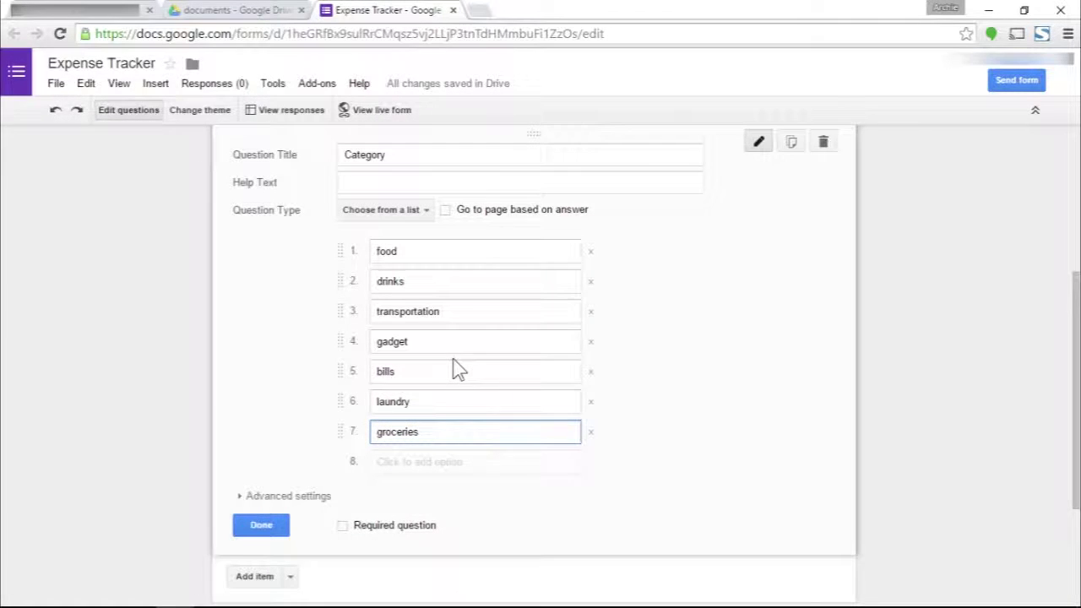
{"action": "left_click", "coordinate": [366, 527]}
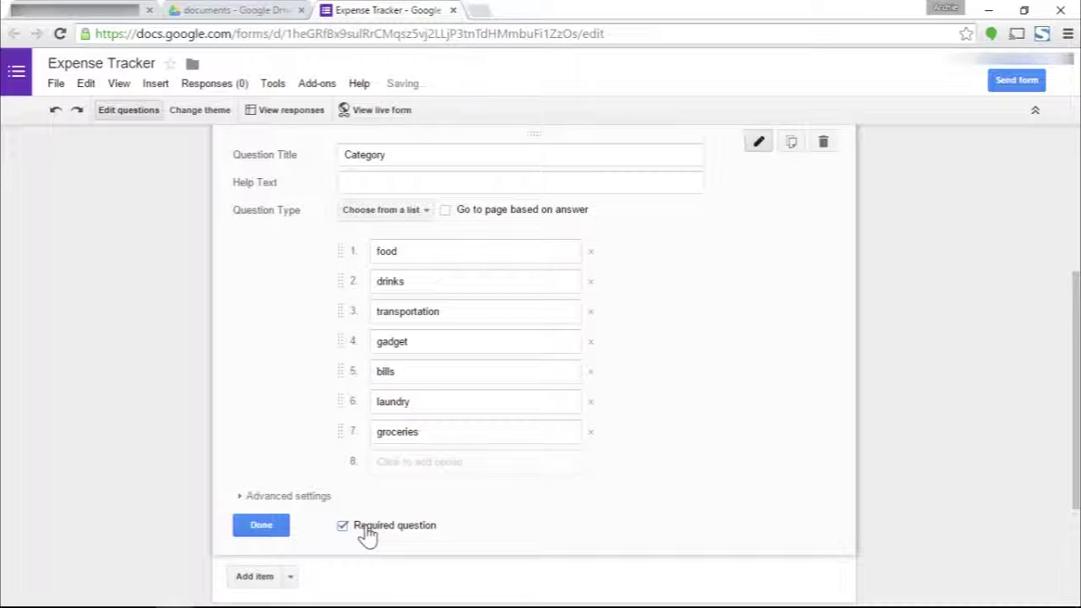
{"action": "left_click", "coordinate": [263, 527]}
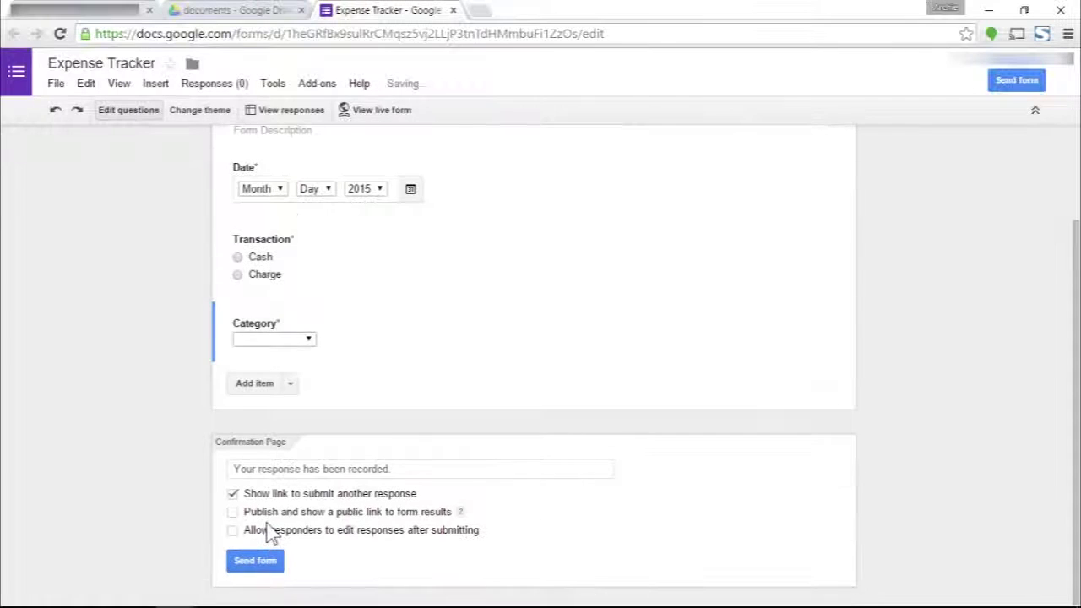
Step: Add an optional Text-type question titled Source below the Category question
{"action": "left_click", "coordinate": [291, 384]}
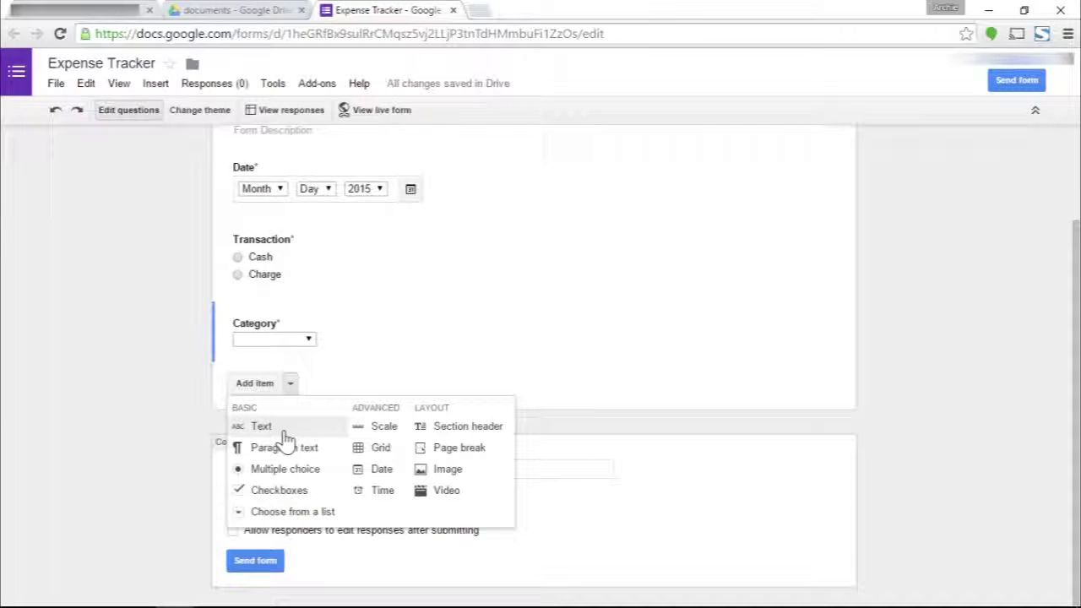
{"action": "left_click", "coordinate": [287, 431]}
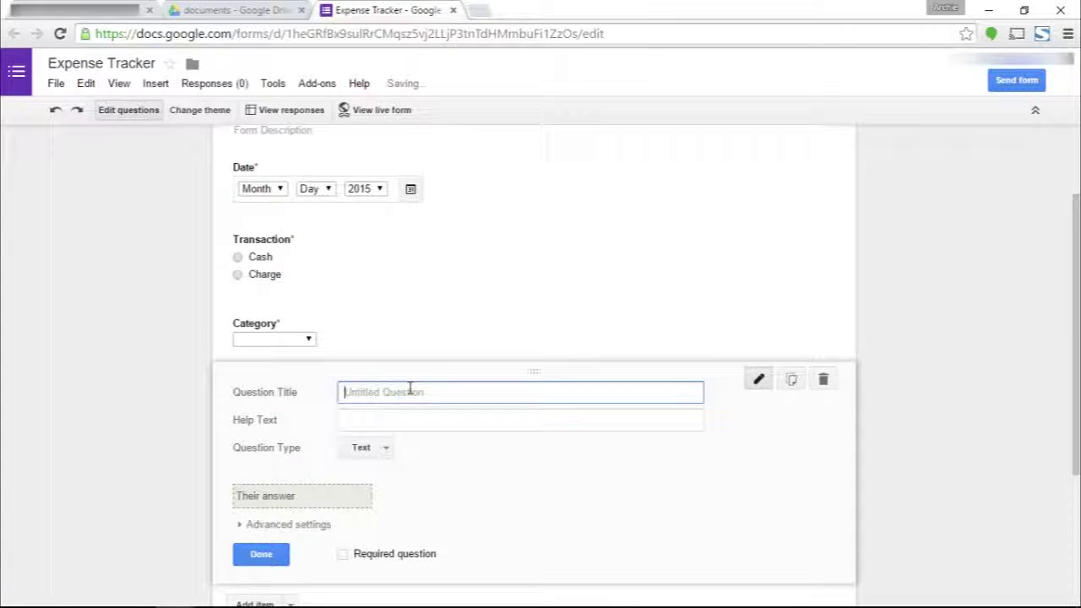
{"action": "type", "text": "Source"}
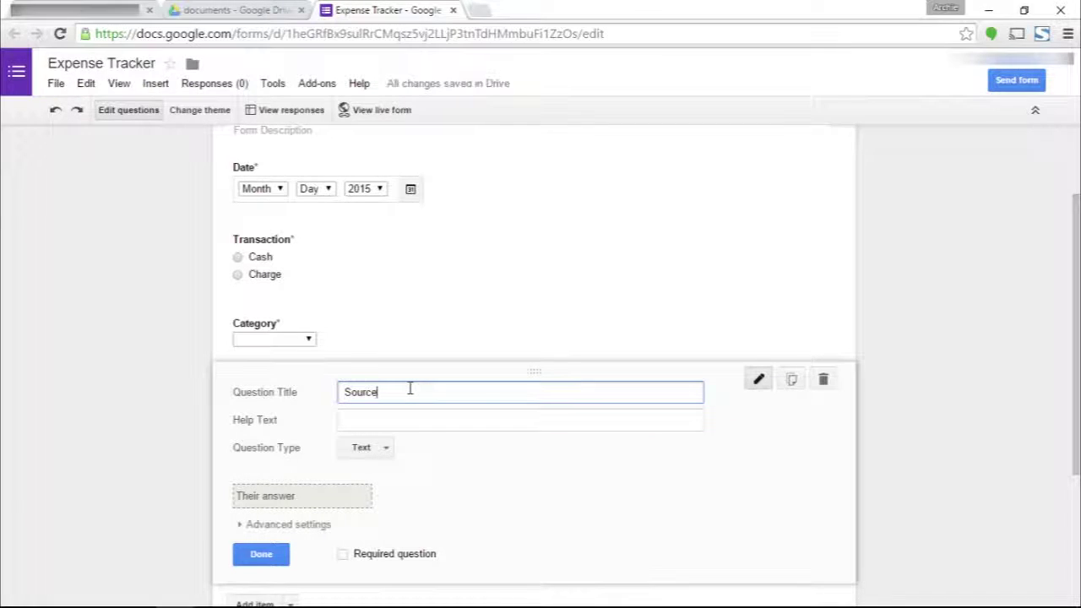
{"action": "left_click", "coordinate": [390, 456]}
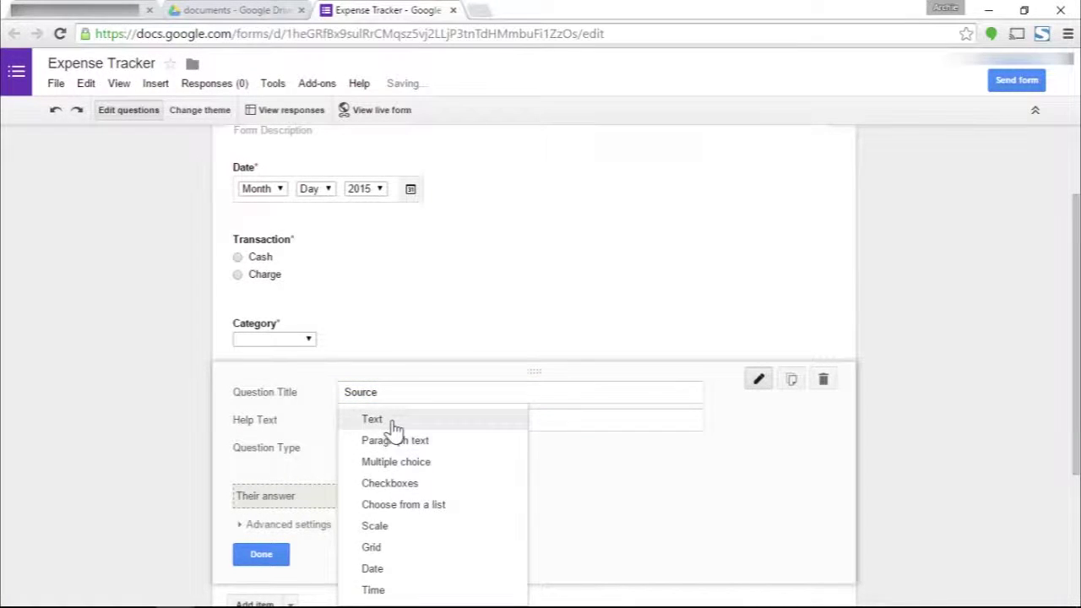
{"action": "left_click", "coordinate": [424, 421]}
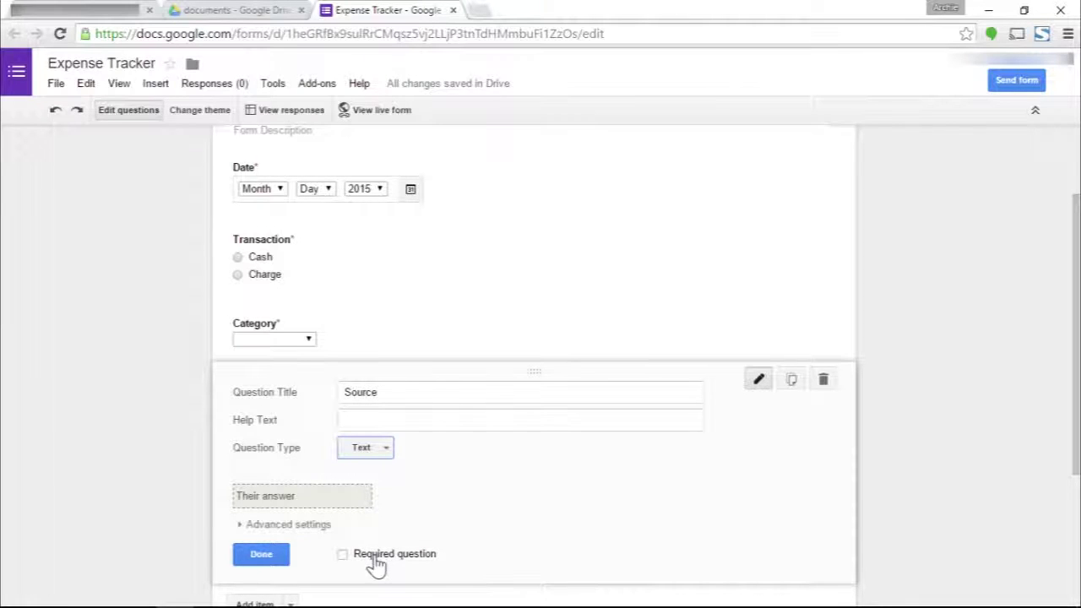
{"action": "scroll", "coordinate": [378, 559], "scroll_direction": "down", "scroll_amount": 2}
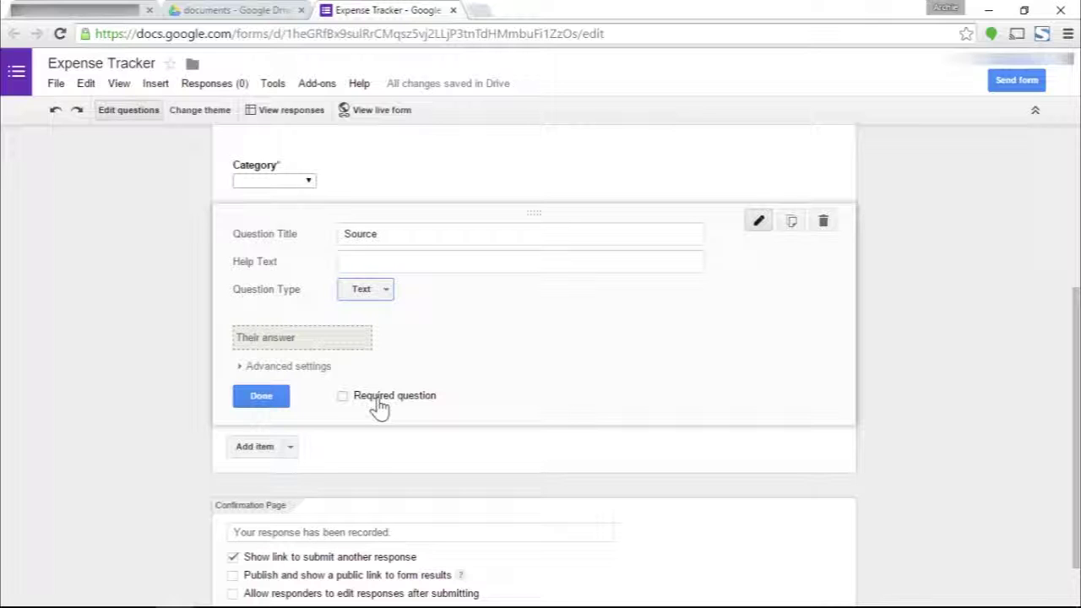
{"action": "left_click", "coordinate": [285, 404]}
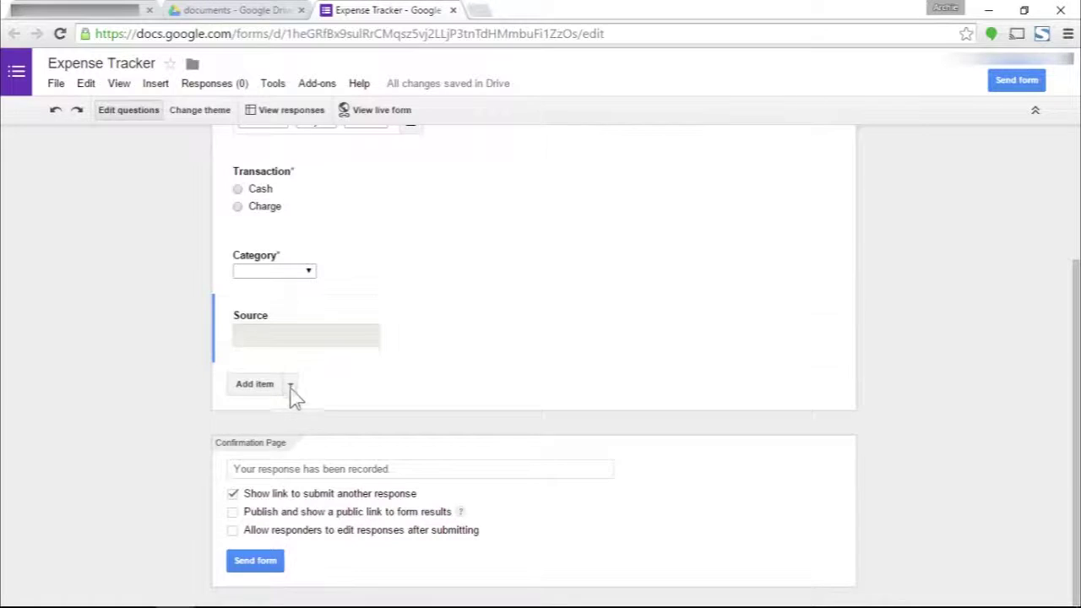
Step: Add an optional Text-type question titled Particular below the Source question
{"action": "left_click", "coordinate": [291, 386]}
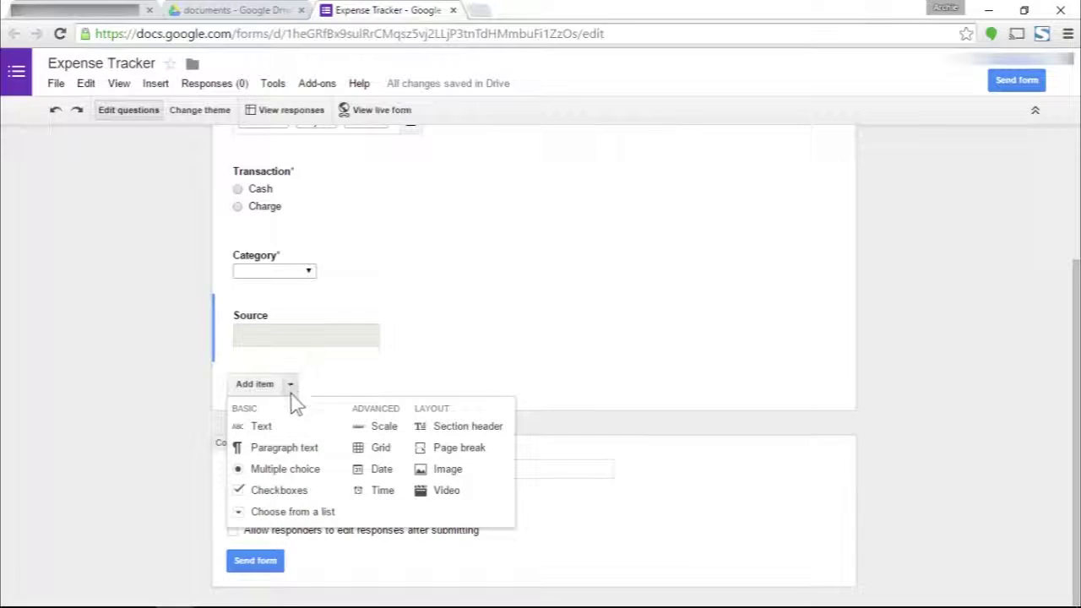
{"action": "left_click", "coordinate": [290, 427]}
{"action": "type", "text": "Partic"}
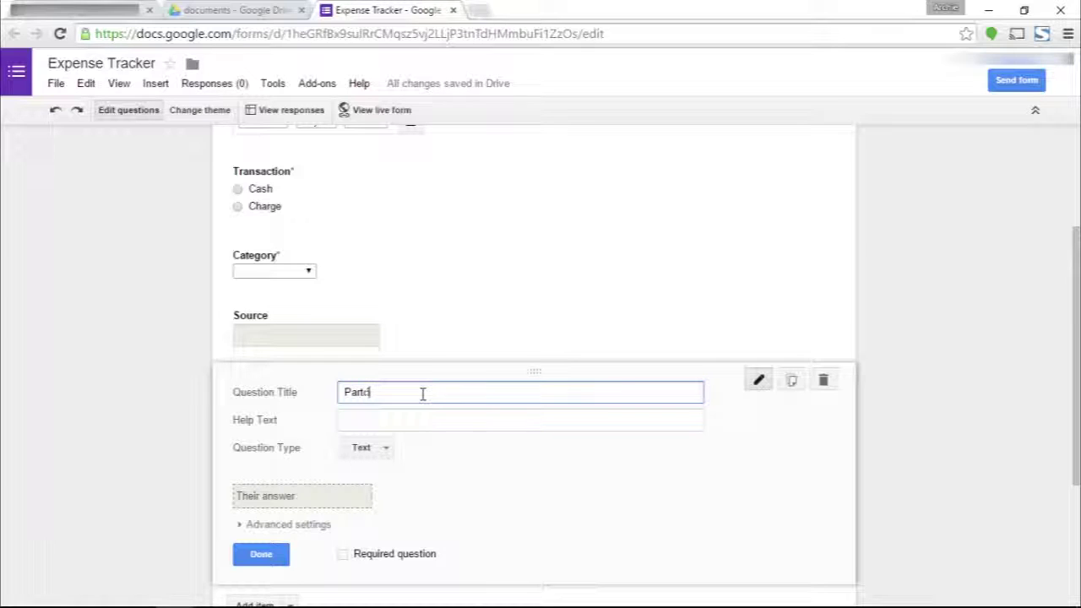
{"action": "key", "text": "BackSpace"}
{"action": "type", "text": "icular"}
{"action": "left_click", "coordinate": [282, 561]}
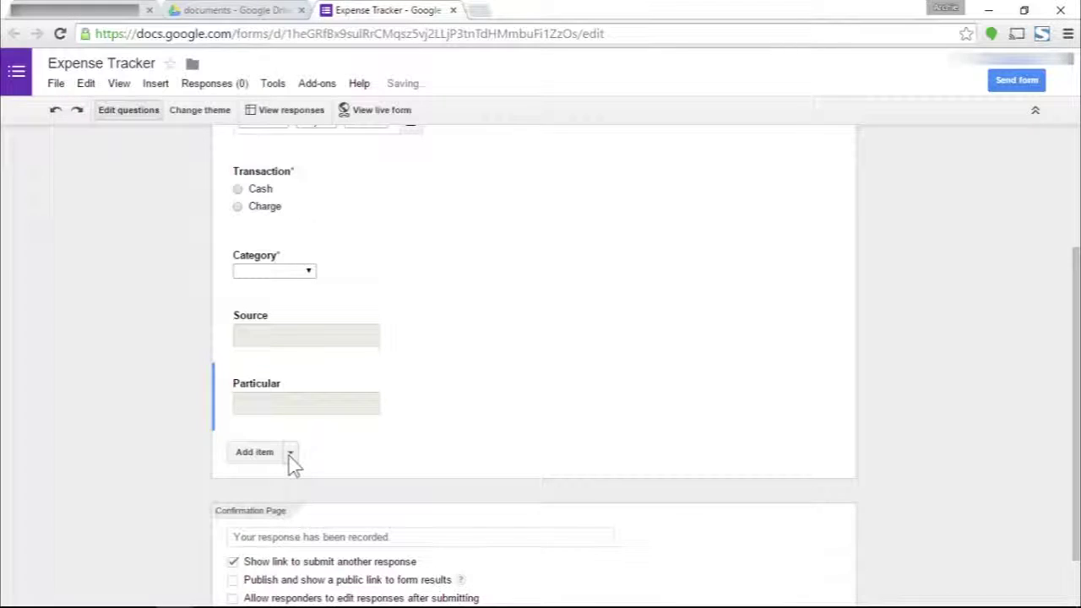
Step: Add an optional Text-type question titled Brand below the Particular question
{"action": "left_click", "coordinate": [289, 456]}
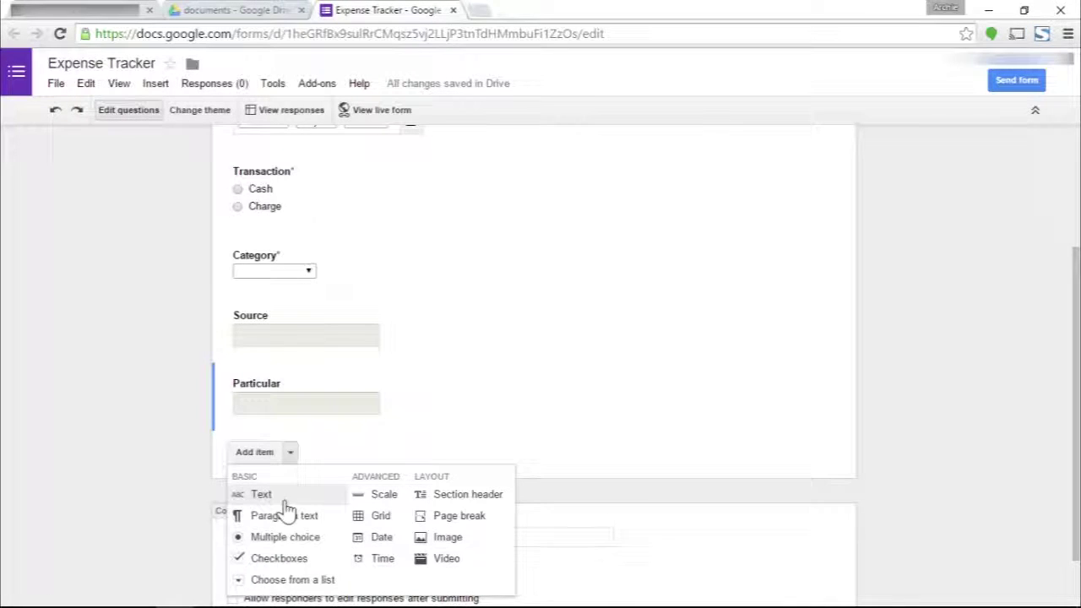
{"action": "left_click", "coordinate": [283, 497]}
{"action": "type", "text": "Brand"}
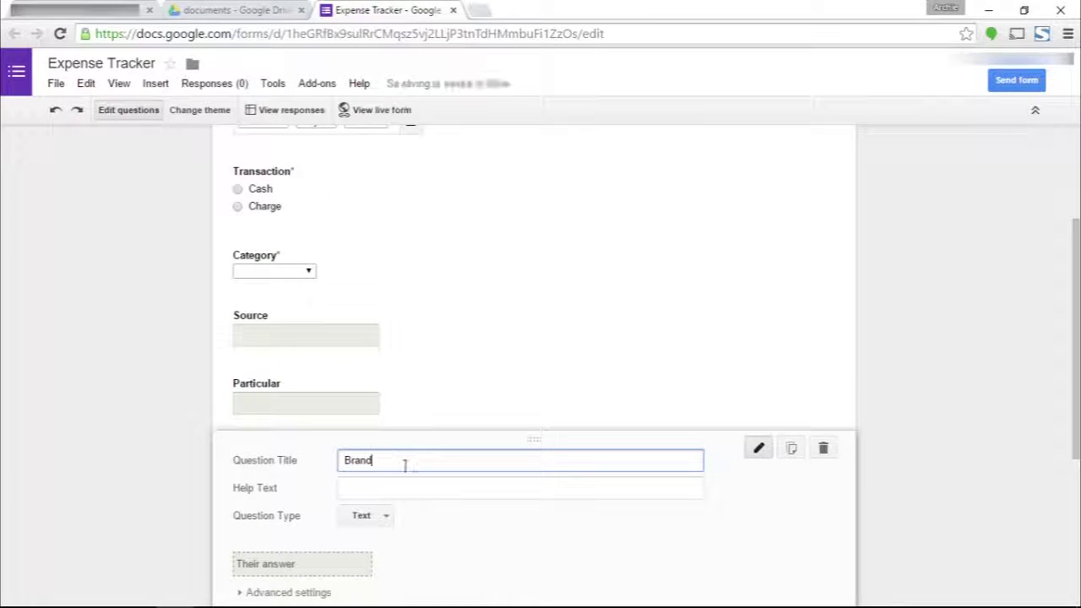
{"action": "scroll", "coordinate": [406, 476], "scroll_direction": "down", "scroll_amount": 2}
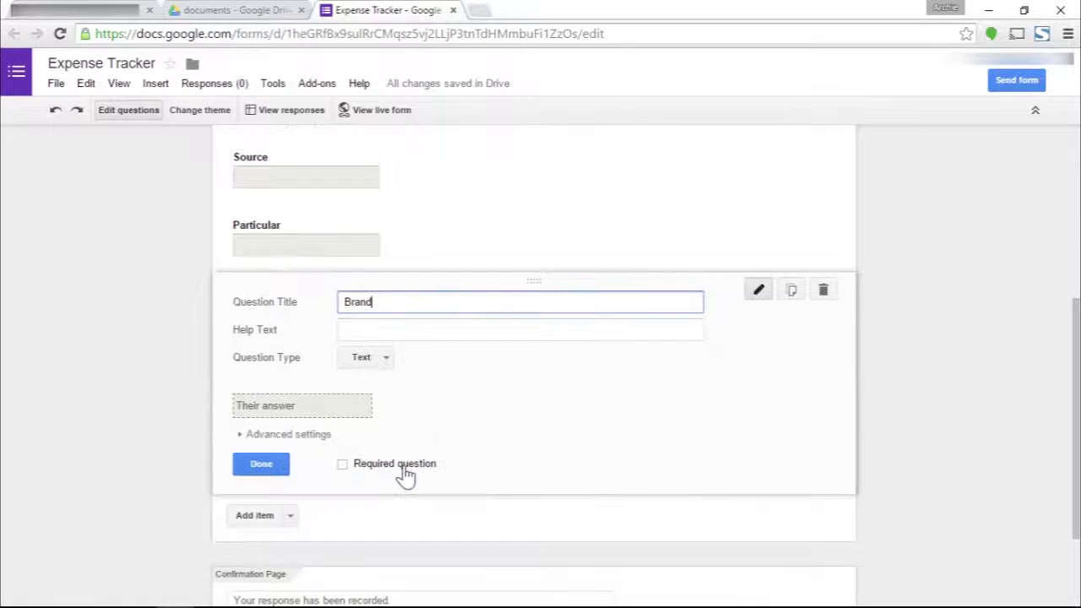
{"action": "left_click", "coordinate": [264, 467]}
Step: Add an optional Text-type question titled Variant below the Brand question
{"action": "left_click", "coordinate": [290, 383]}
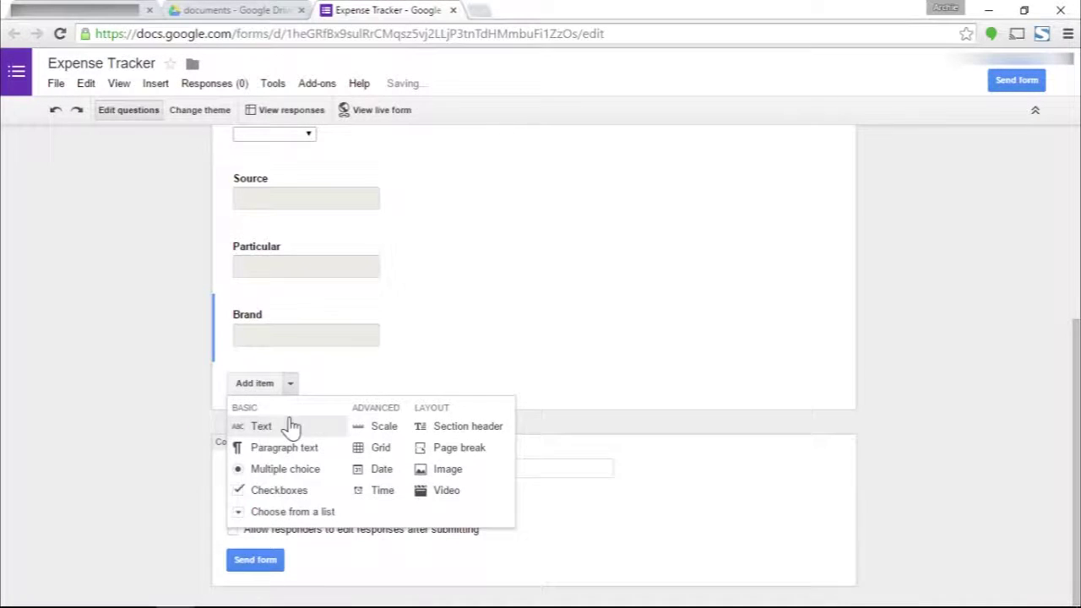
{"action": "left_click", "coordinate": [283, 426]}
{"action": "type", "text": "Variant"}
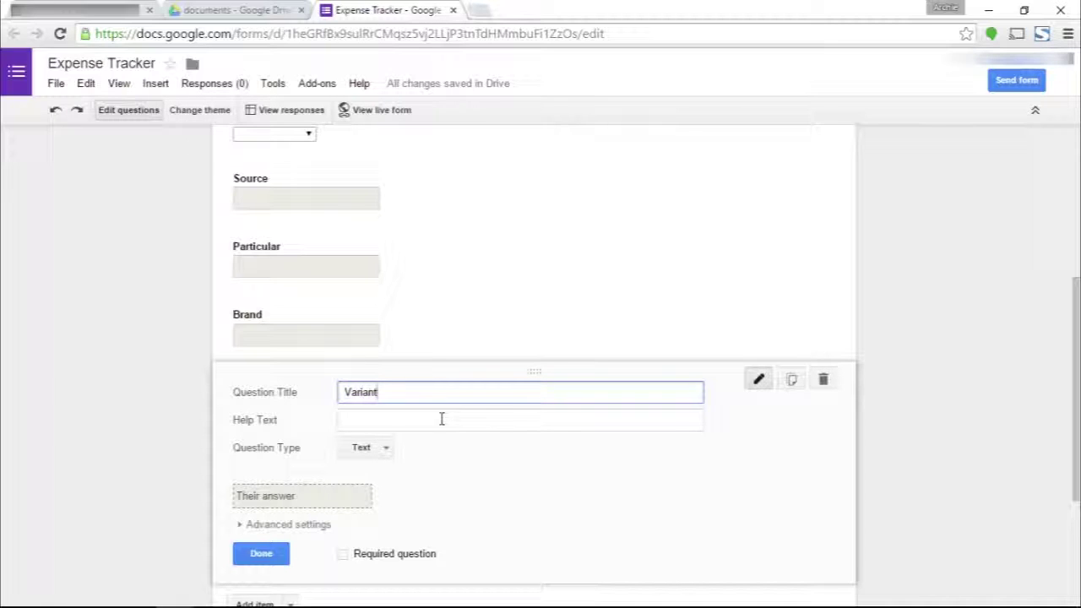
{"action": "scroll", "coordinate": [441, 419], "scroll_direction": "down", "scroll_amount": 2}
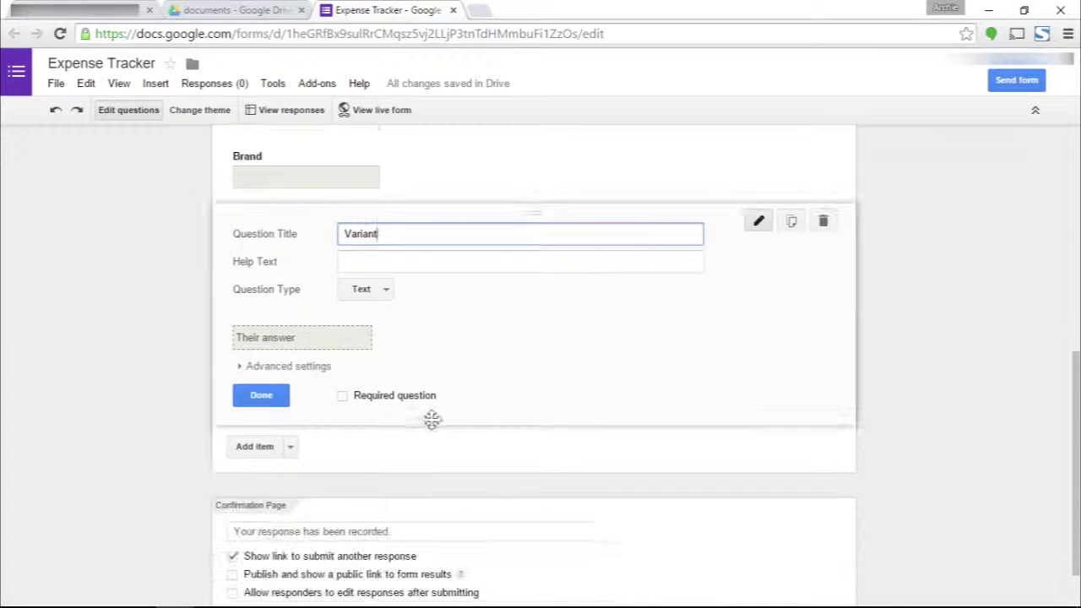
{"action": "left_click", "coordinate": [282, 408]}
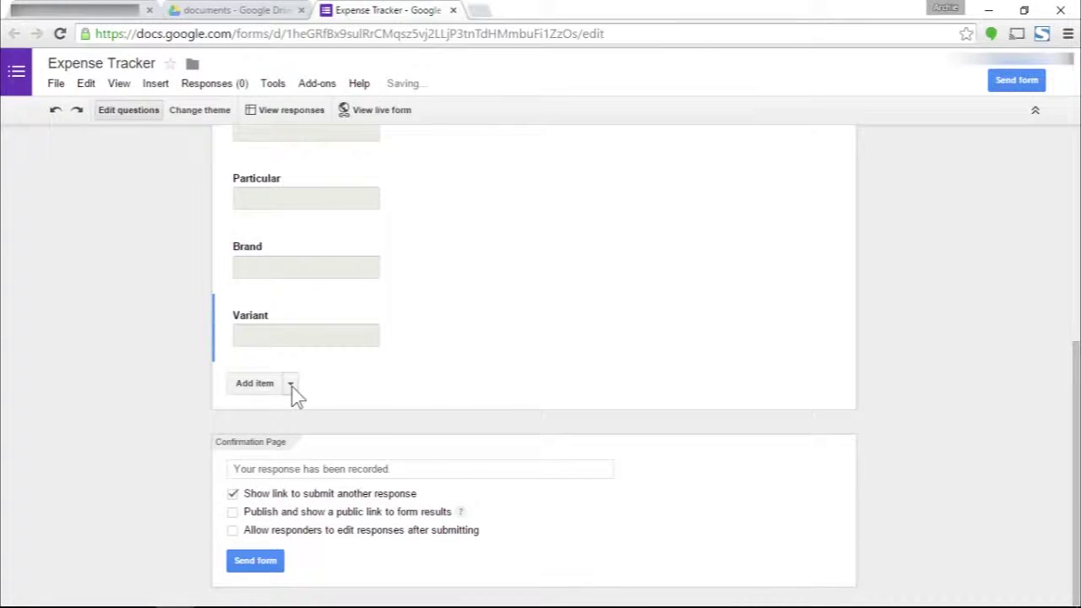
Step: Add a Text-type question titled Size below the Variant question
{"action": "left_click", "coordinate": [291, 384]}
{"action": "left_click", "coordinate": [287, 431]}
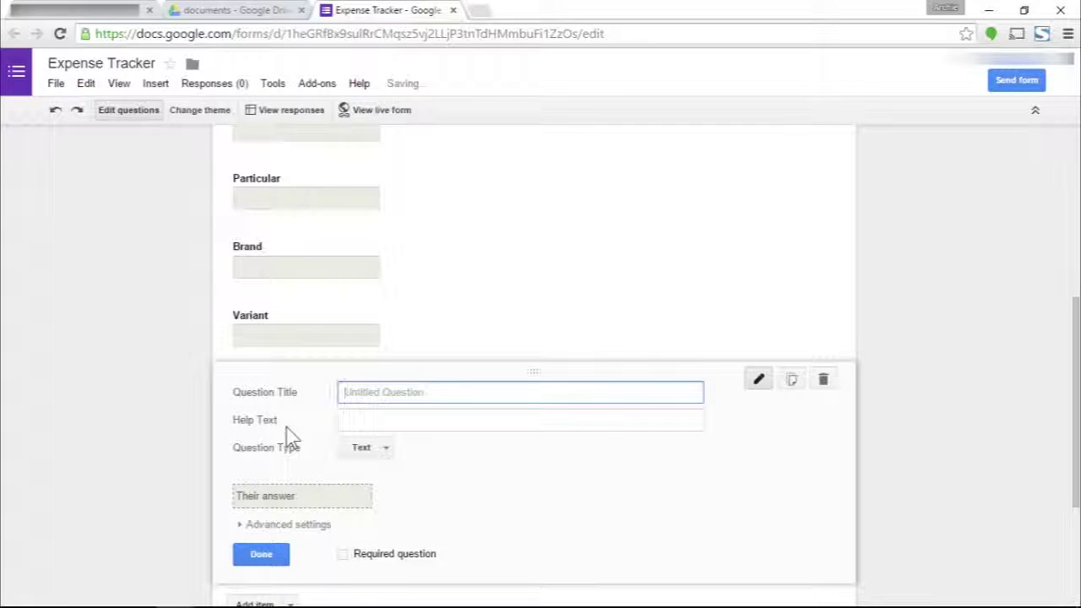
{"action": "type", "text": "Size"}
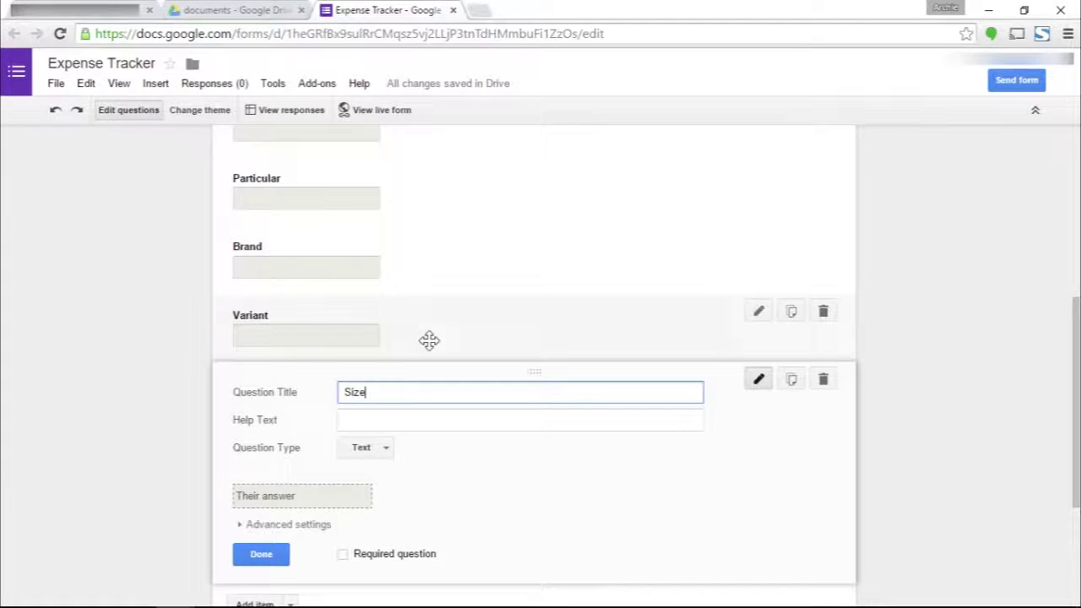
Step: Try data validation with the Number and Is number conditions on the Size question, and switch the validation off again
{"action": "left_click", "coordinate": [291, 524]}
{"action": "scroll", "coordinate": [338, 519], "scroll_direction": "down", "scroll_amount": 3}
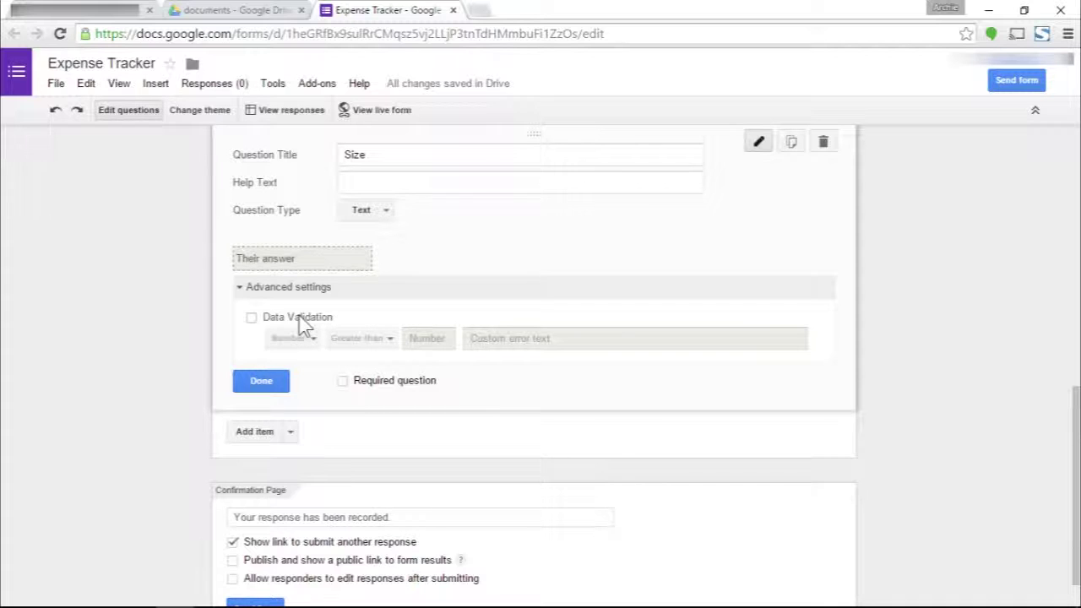
{"action": "left_click", "coordinate": [300, 320]}
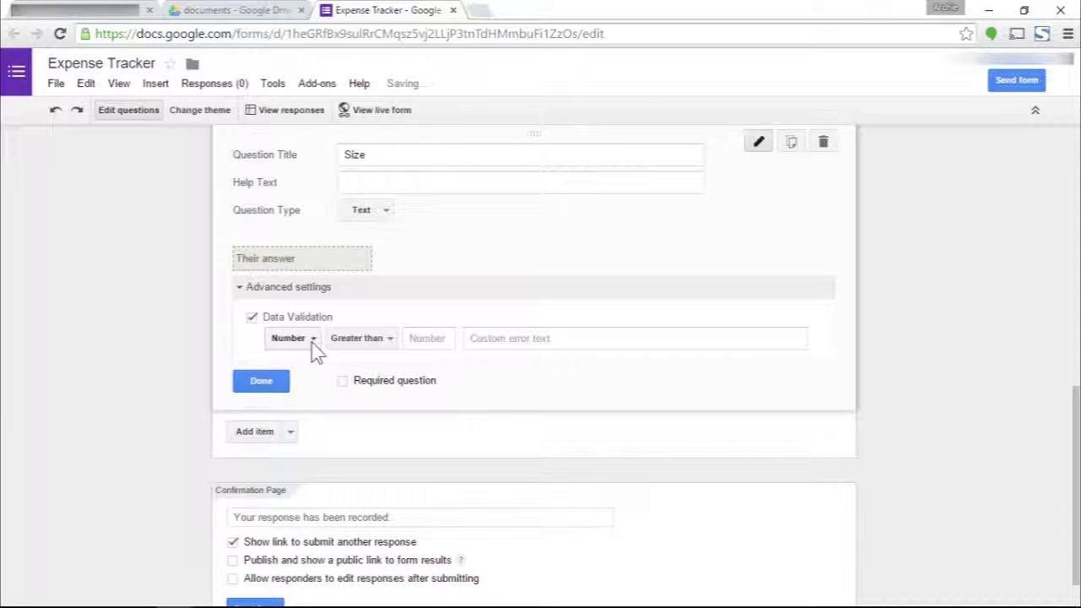
{"action": "left_click", "coordinate": [394, 350]}
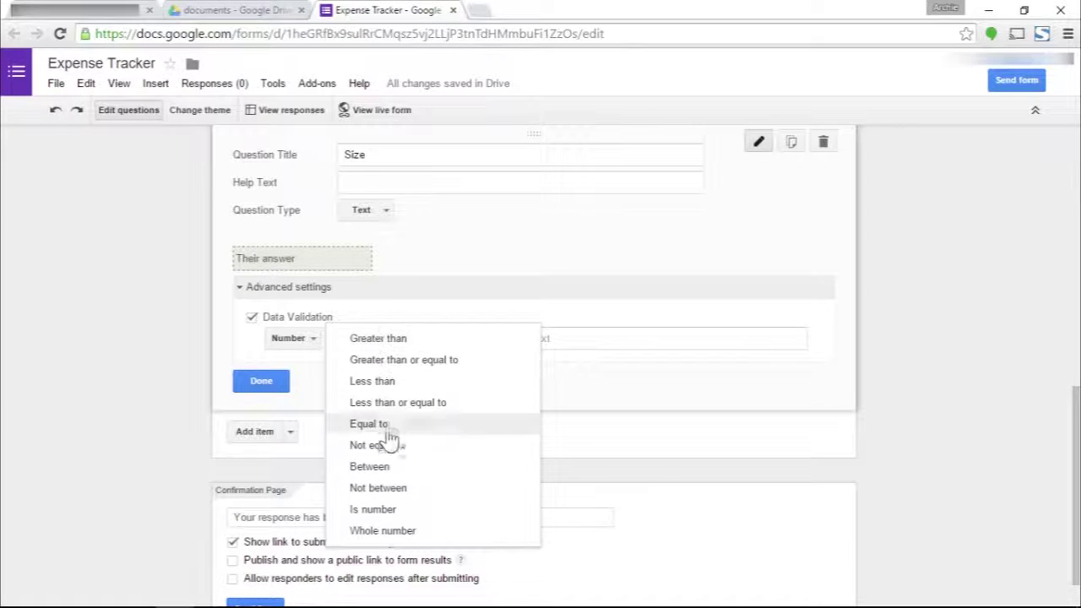
{"action": "left_click", "coordinate": [399, 512]}
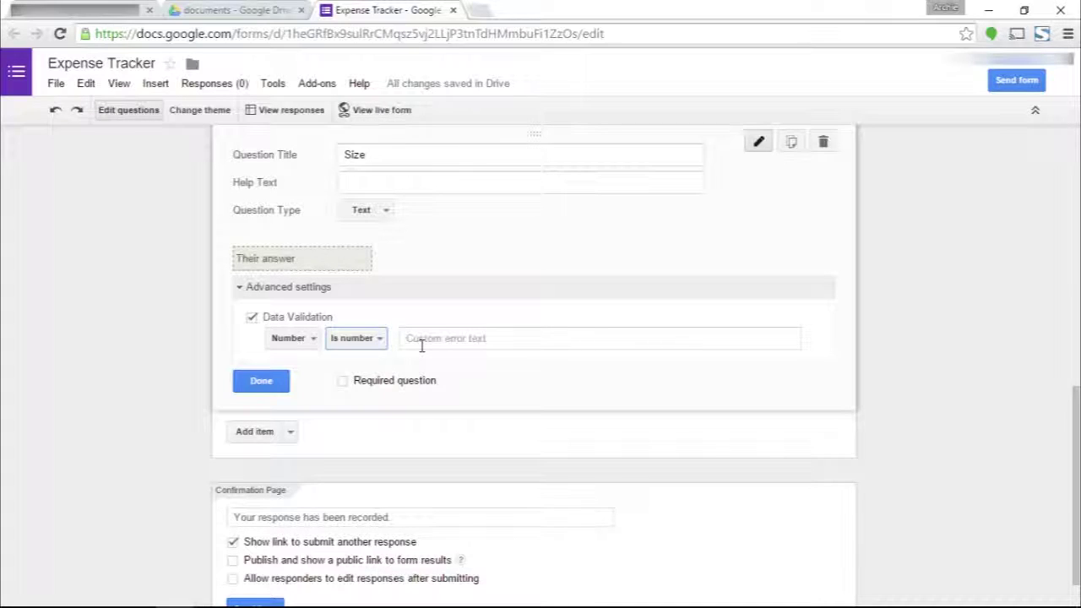
{"action": "left_click", "coordinate": [293, 321]}
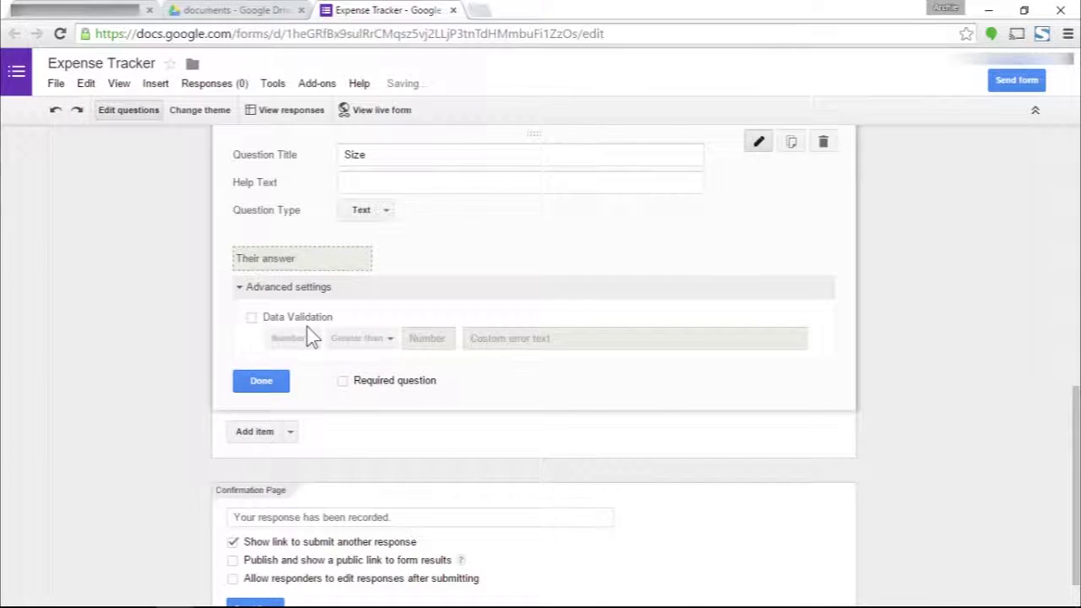
Step: Finish the Size question as optional and add a Text-type question titled Amount below it
{"action": "left_click", "coordinate": [261, 382]}
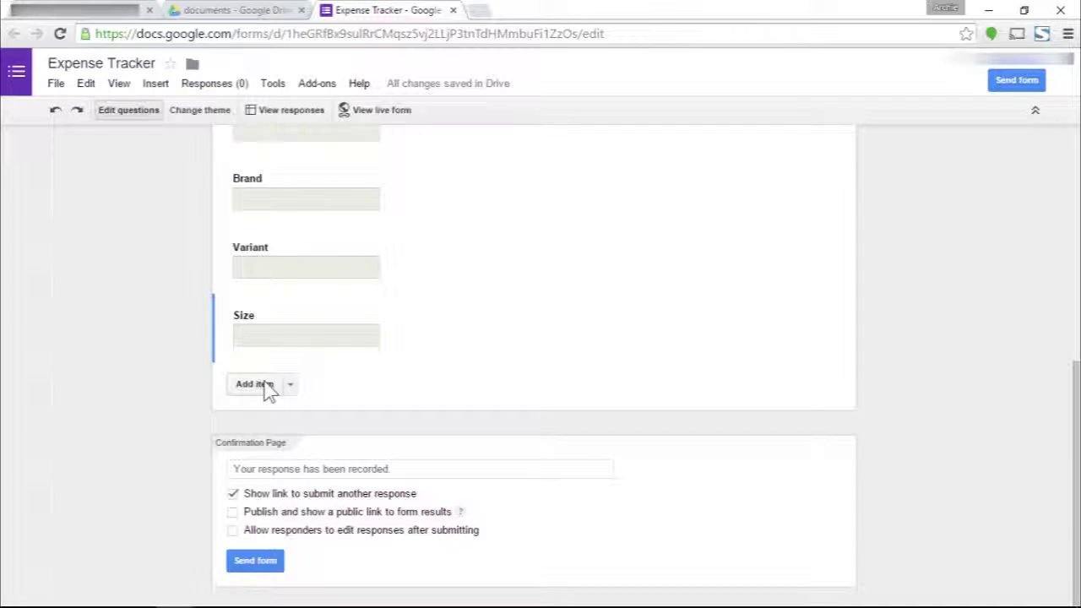
{"action": "left_click", "coordinate": [290, 385]}
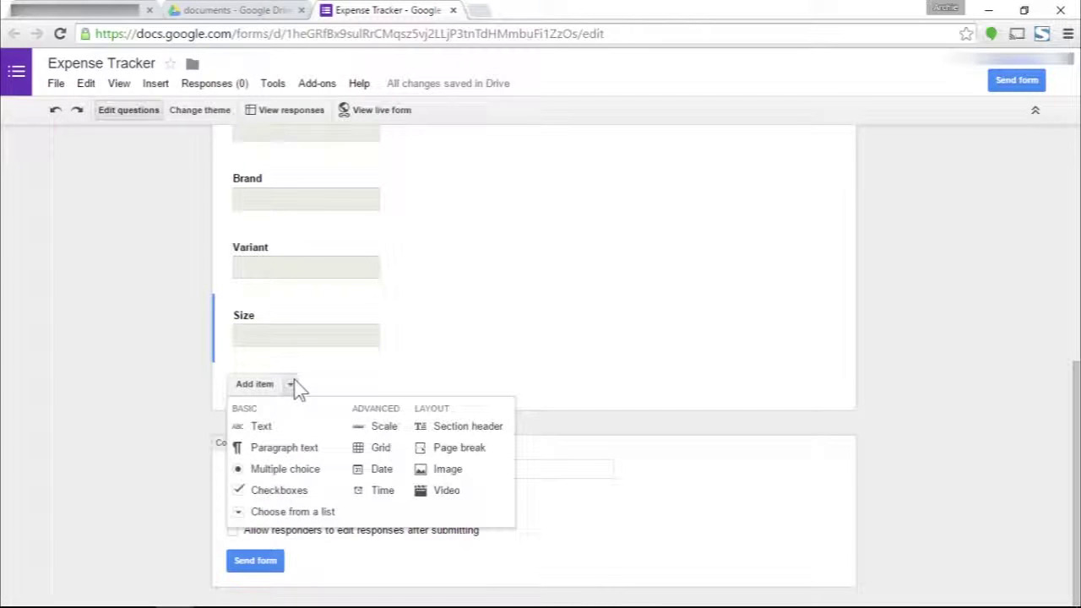
{"action": "left_click", "coordinate": [296, 428]}
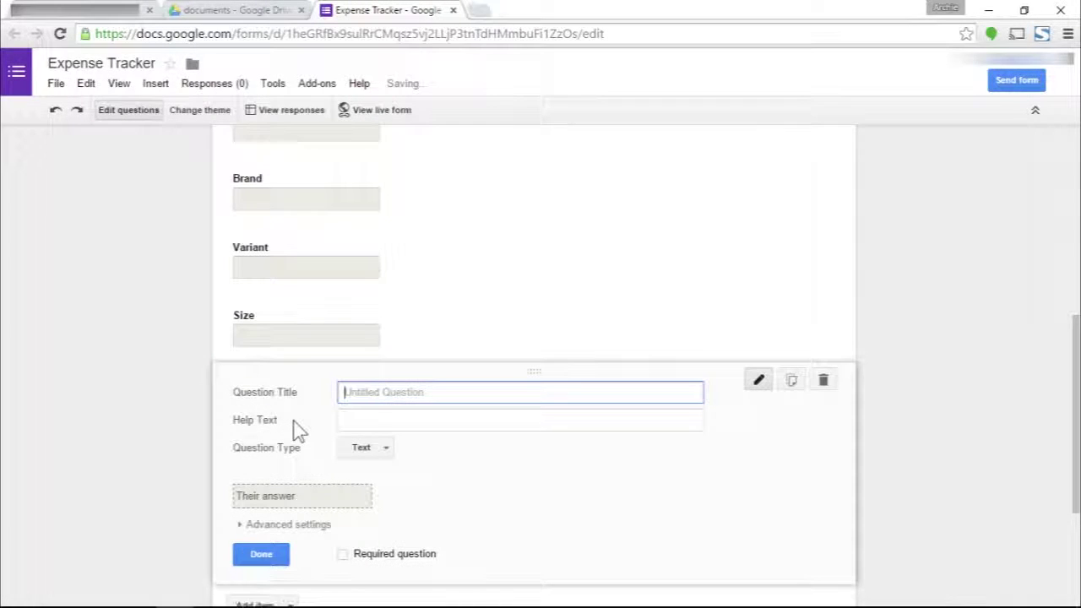
{"action": "type", "text": "Amount"}
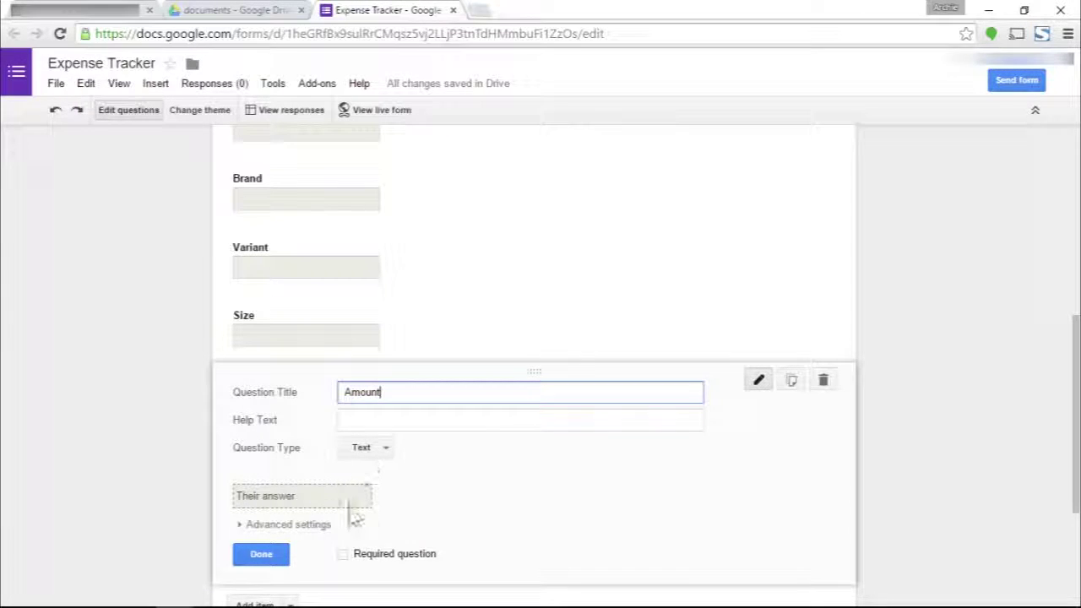
Step: Restrict the Amount answer with Number, Is number data validation and make it a required question
{"action": "left_click", "coordinate": [321, 526]}
{"action": "scroll", "coordinate": [296, 404], "scroll_direction": "down", "scroll_amount": 2}
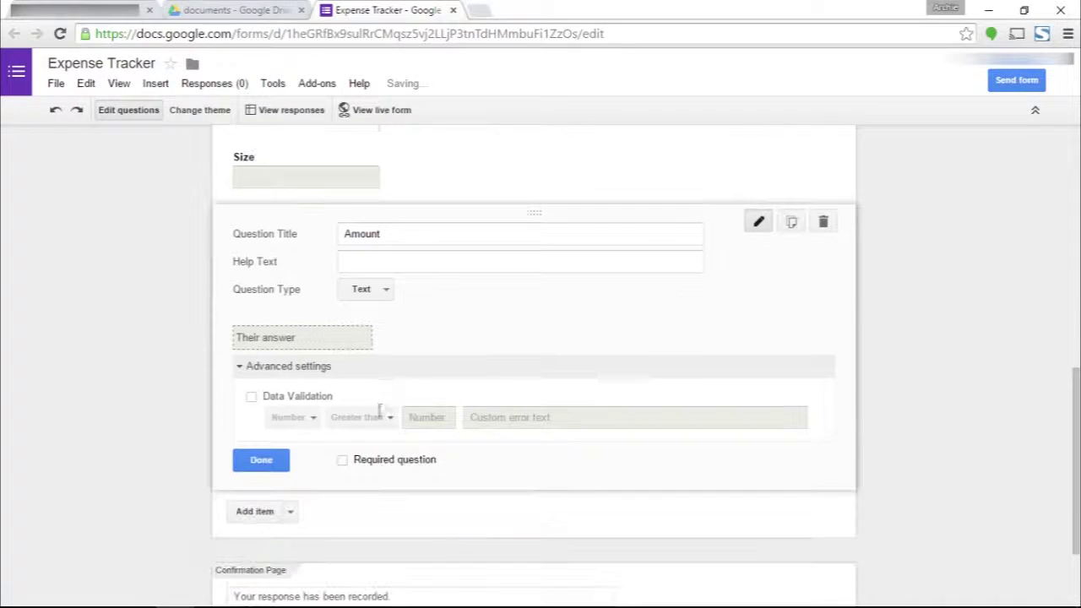
{"action": "left_click", "coordinate": [272, 398]}
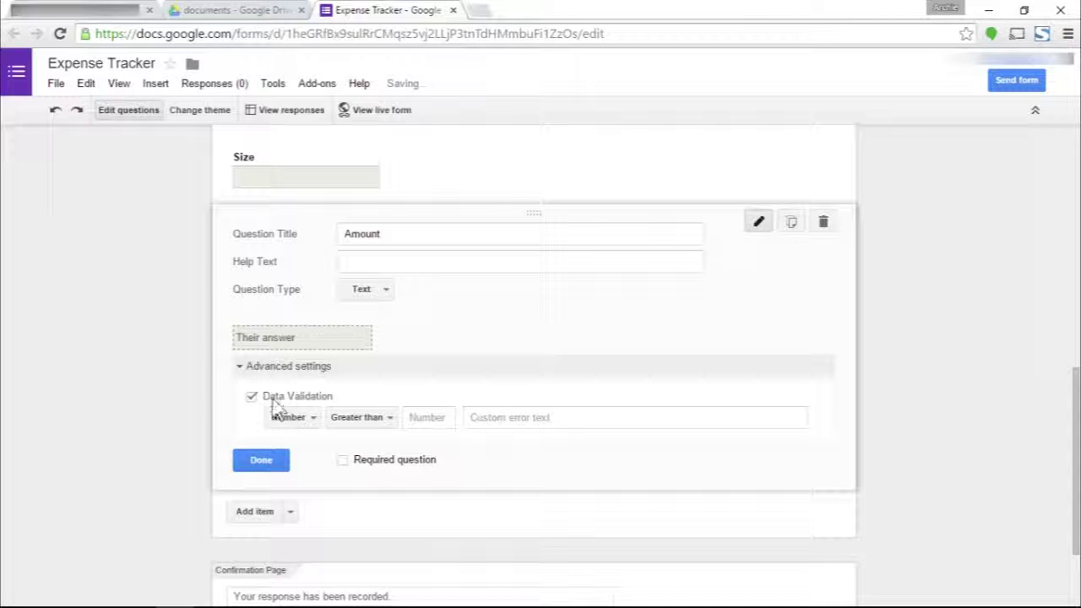
{"action": "left_click", "coordinate": [372, 418]}
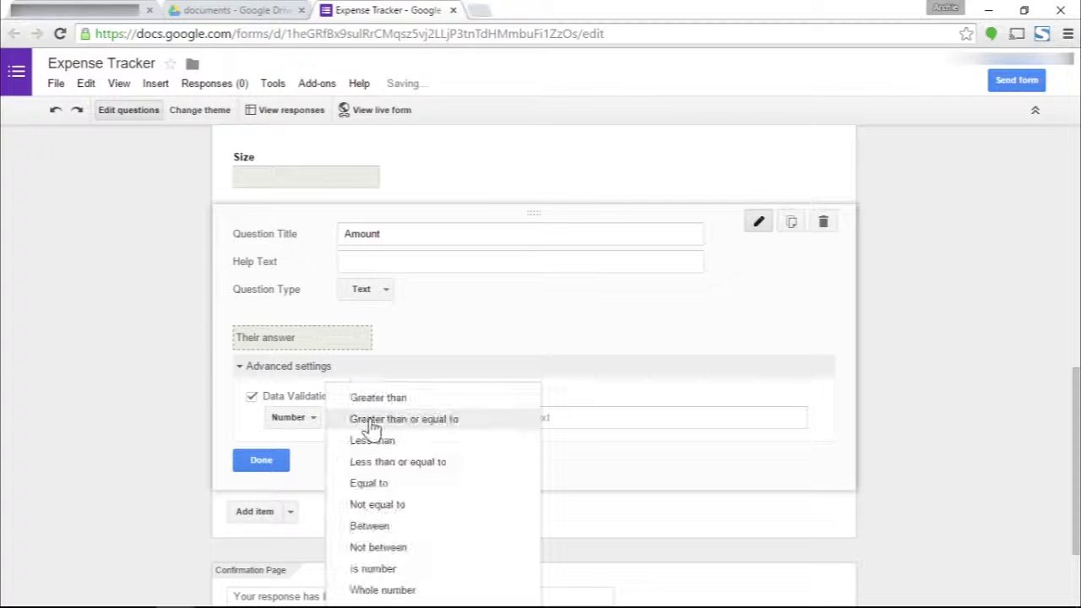
{"action": "left_click", "coordinate": [372, 569]}
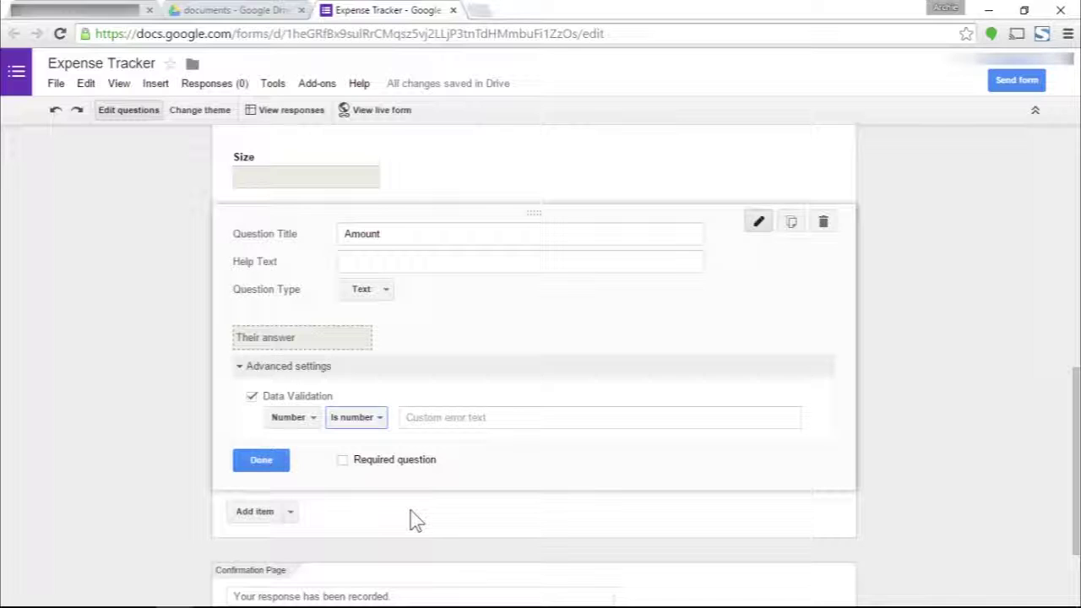
{"action": "left_click", "coordinate": [385, 471]}
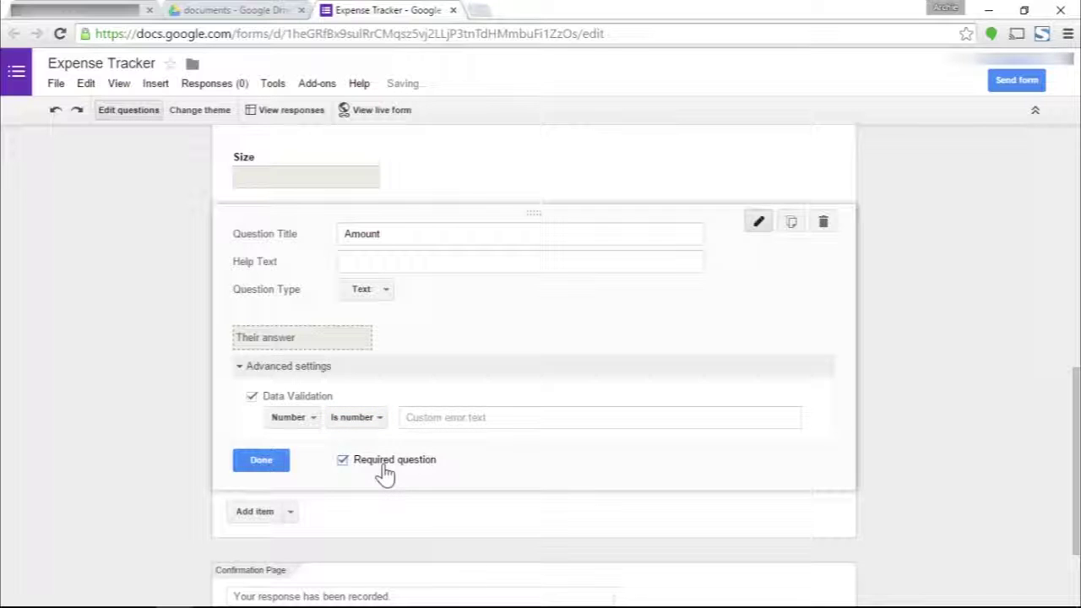
{"action": "left_click", "coordinate": [262, 460]}
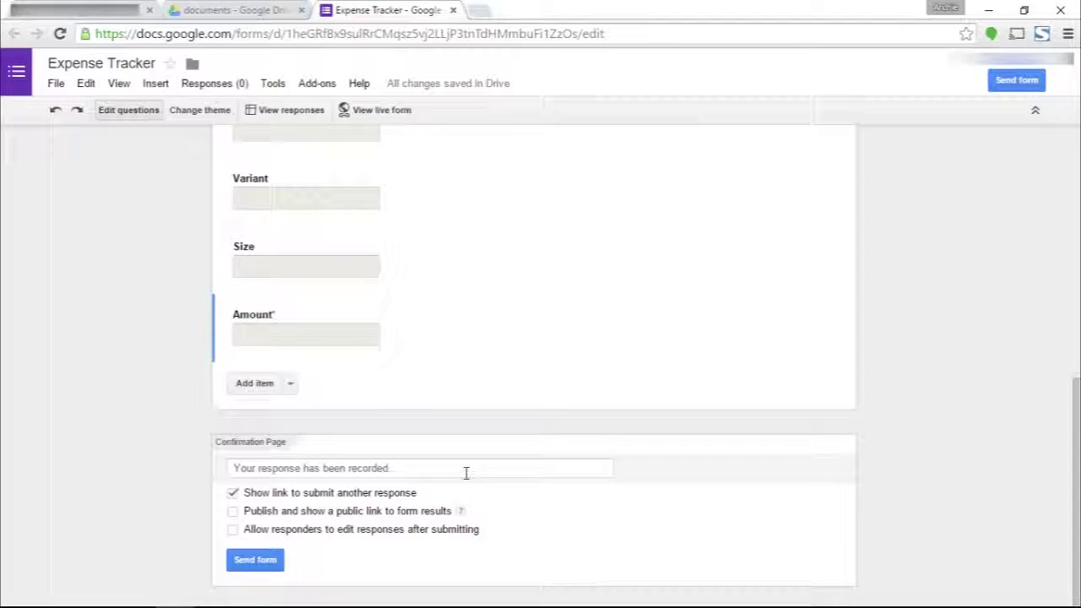
Step: Apply the Science Lab theme to the form and return to editing its questions
{"action": "scroll", "coordinate": [465, 473], "scroll_direction": "up", "scroll_amount": 15}
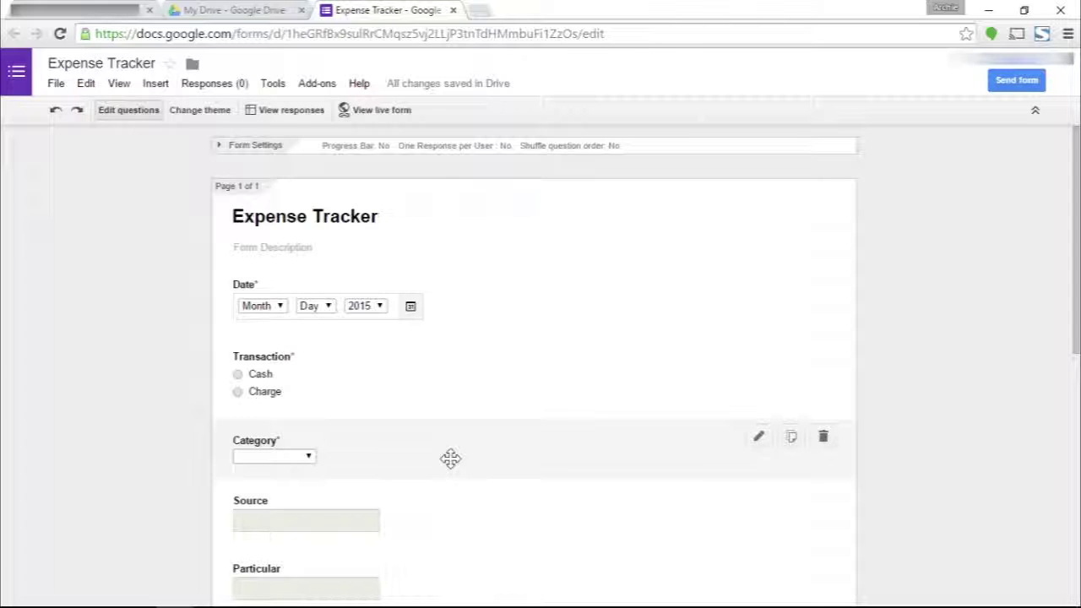
{"action": "left_click", "coordinate": [205, 115]}
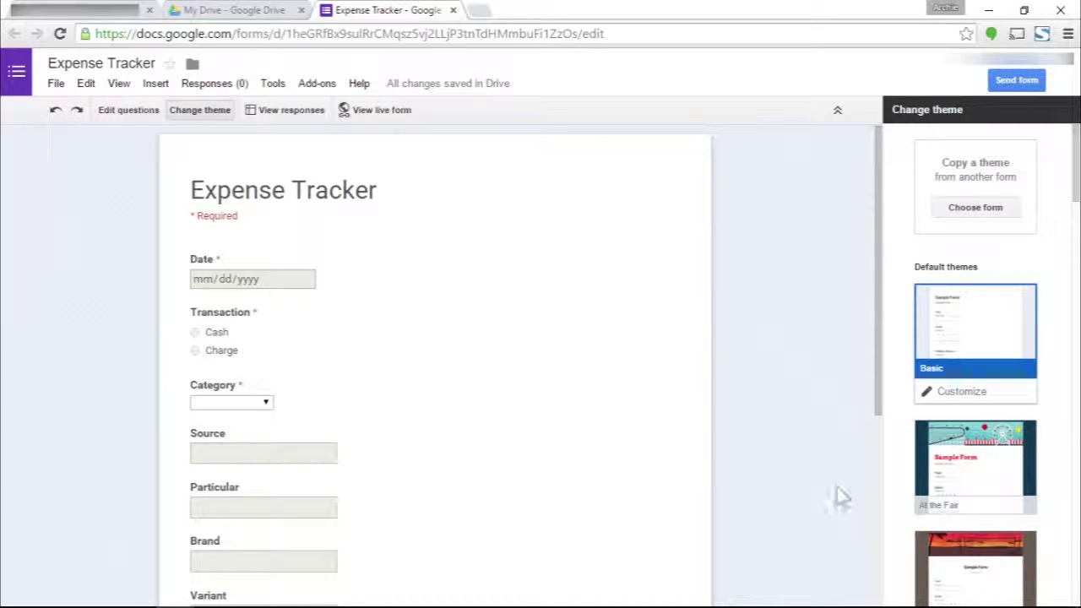
{"action": "scroll", "coordinate": [933, 446], "scroll_direction": "down", "scroll_amount": 15}
{"action": "scroll", "coordinate": [933, 446], "scroll_direction": "down", "scroll_amount": 8}
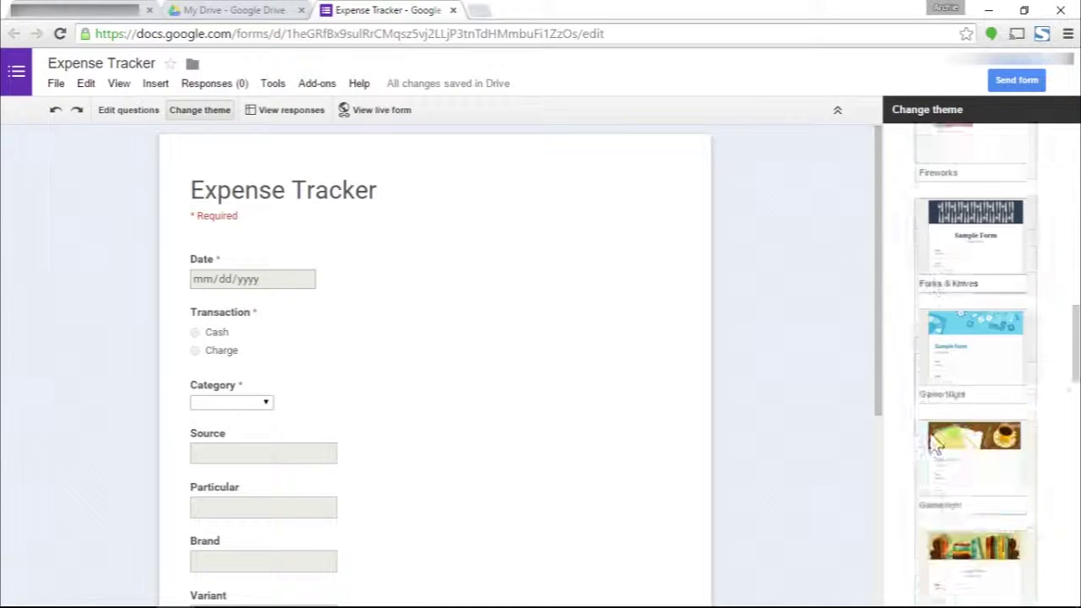
{"action": "scroll", "coordinate": [933, 446], "scroll_direction": "down", "scroll_amount": 4}
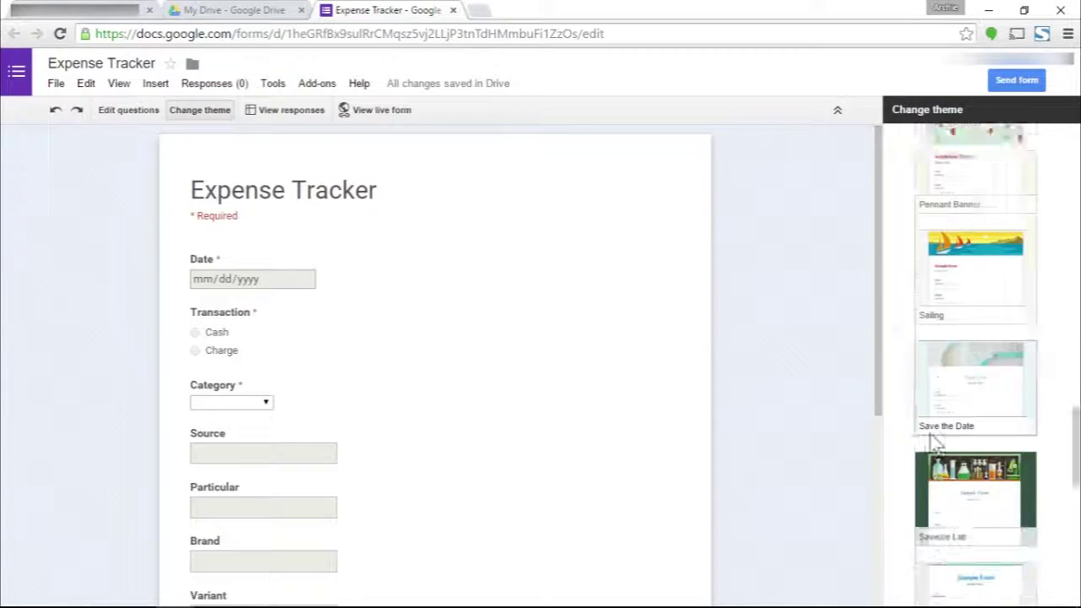
{"action": "left_click", "coordinate": [939, 439]}
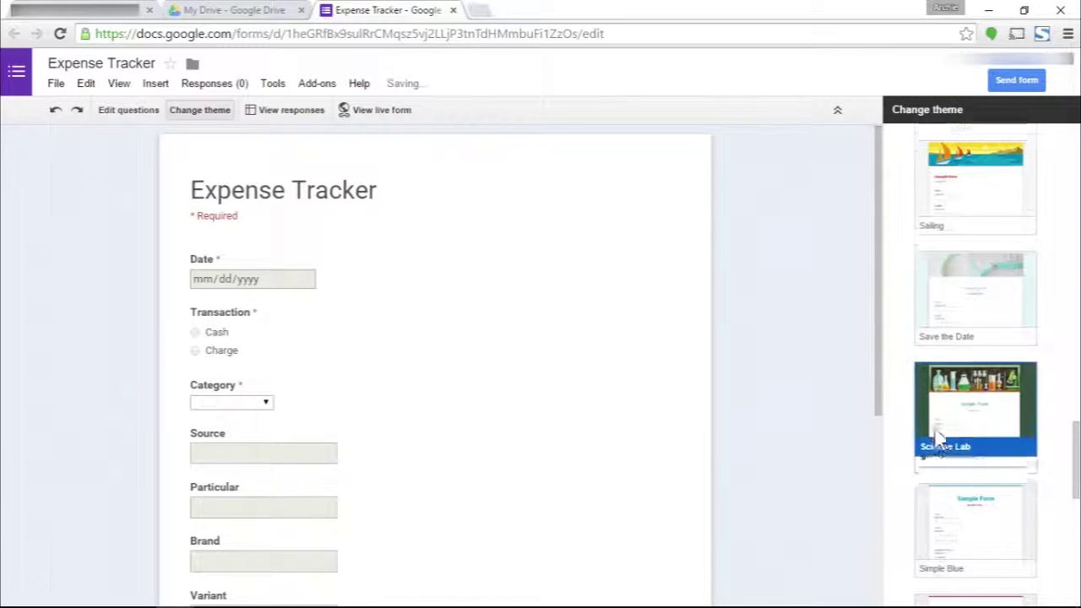
{"action": "left_click", "coordinate": [129, 111]}
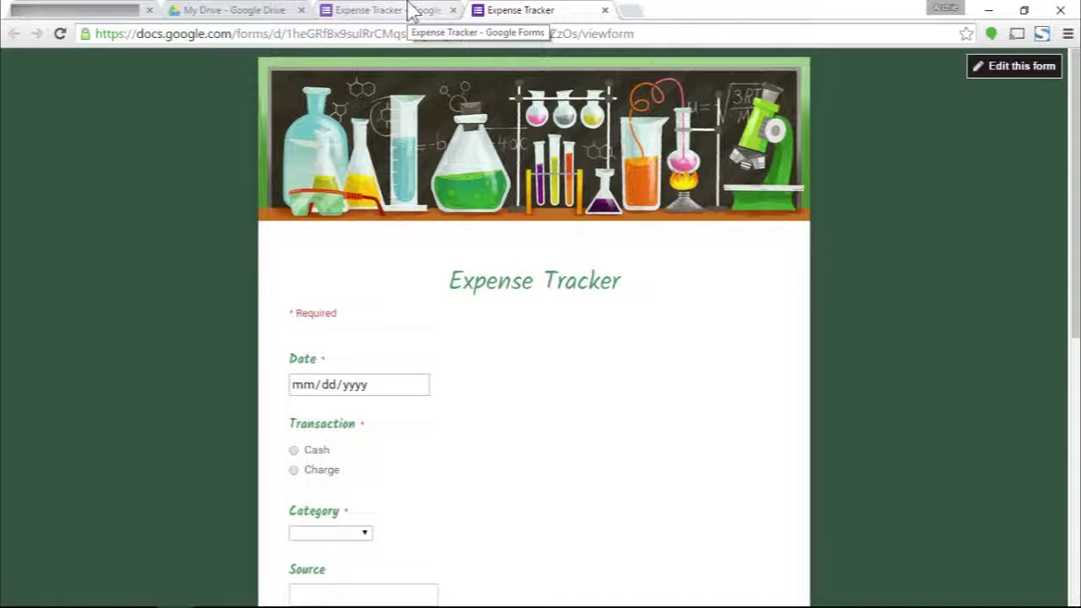
Step: Close the live form and the linked responses sheet after viewing each, returning to the form editor
{"action": "left_click", "coordinate": [605, 10]}
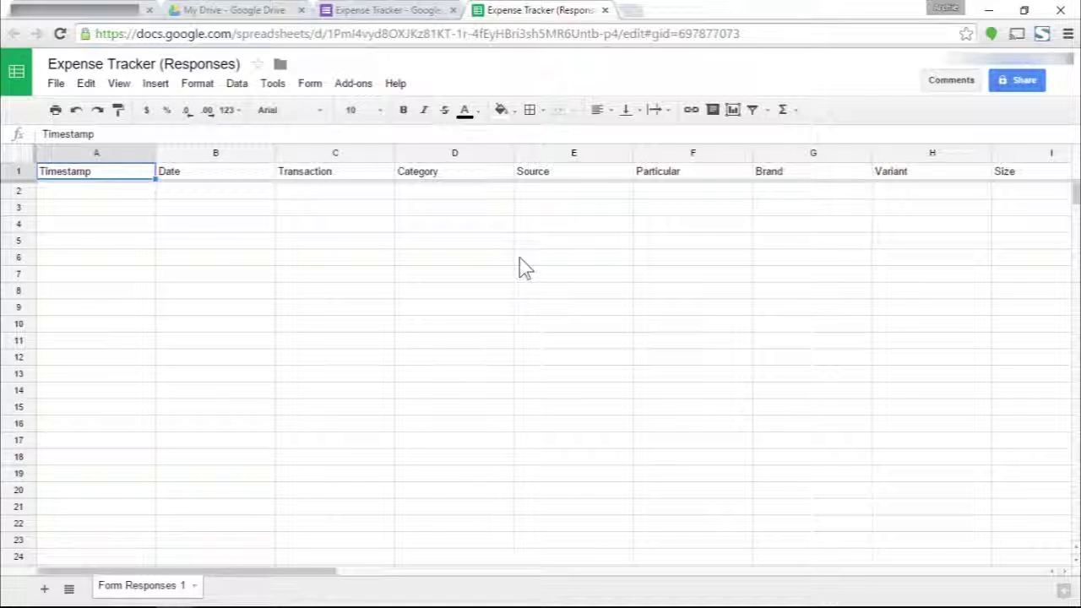
{"action": "left_click", "coordinate": [605, 10]}
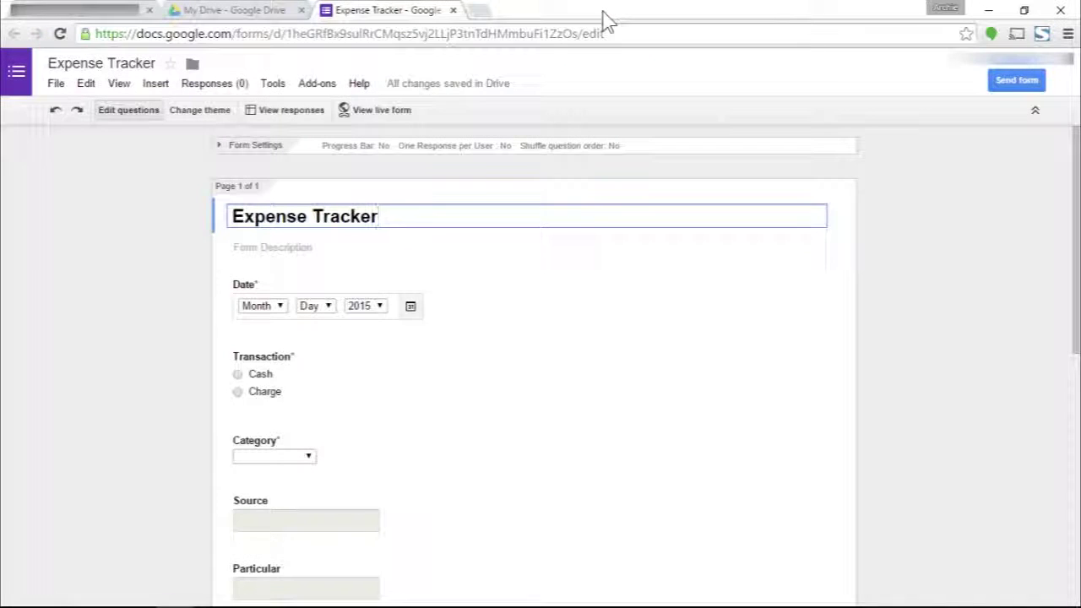